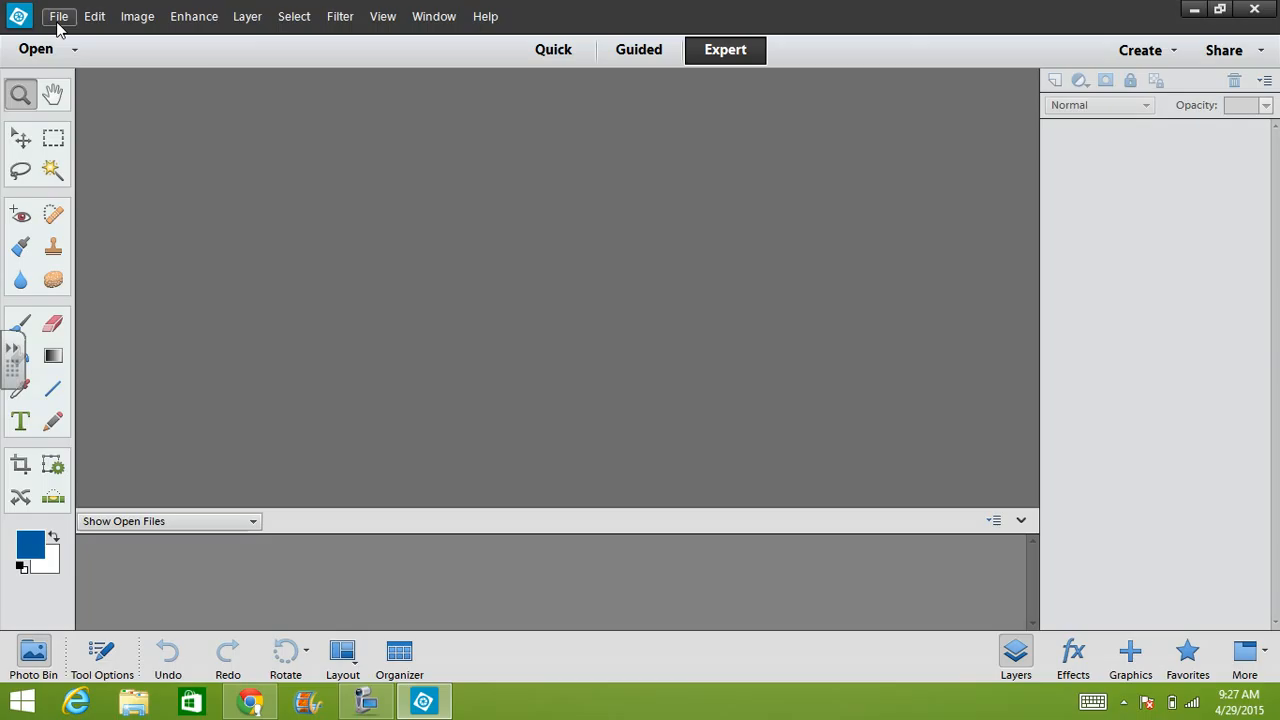
Open the photo IMG_3631 (1) from the Desktop.
click(58, 20)
click(78, 55)
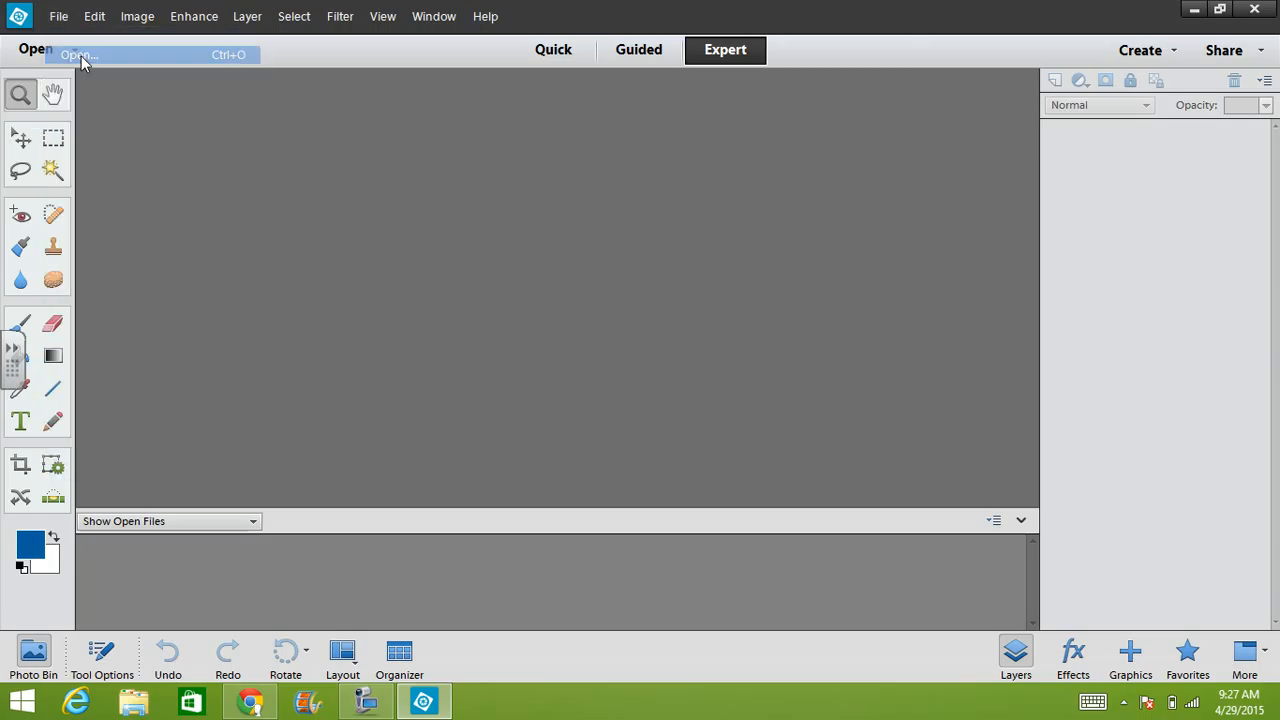
drag(895, 127, 896, 286)
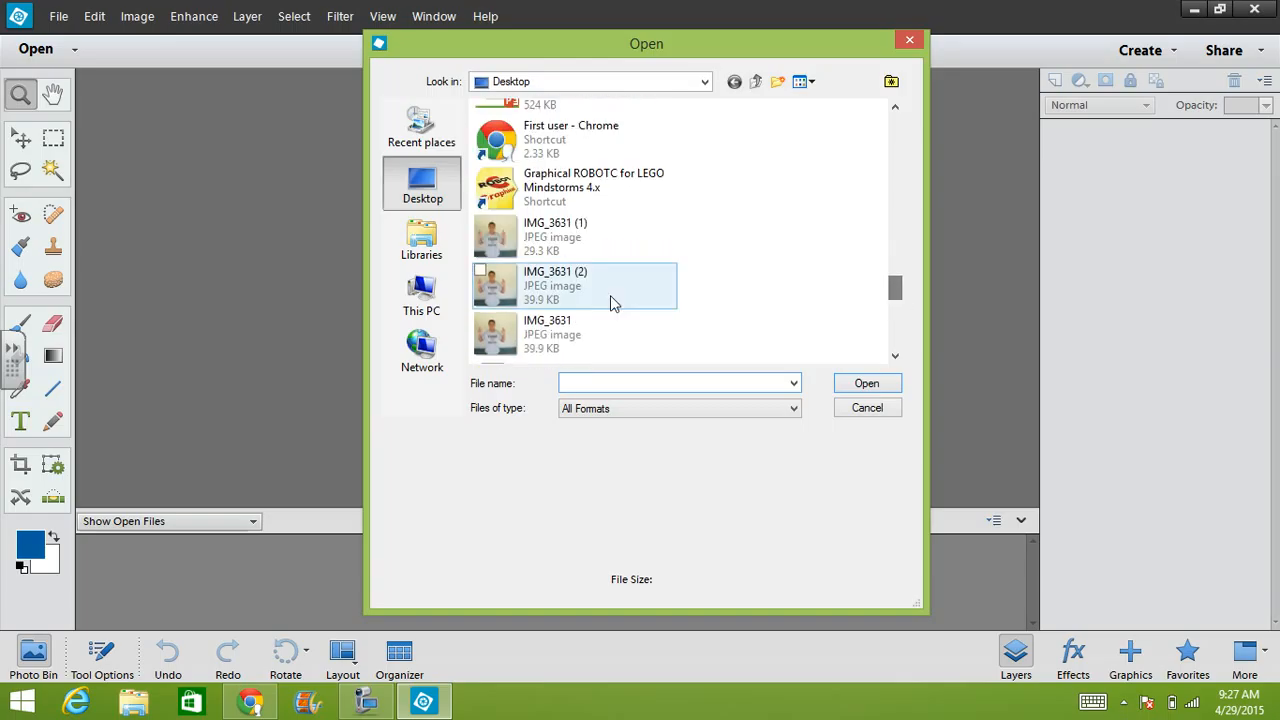
click(600, 237)
click(846, 384)
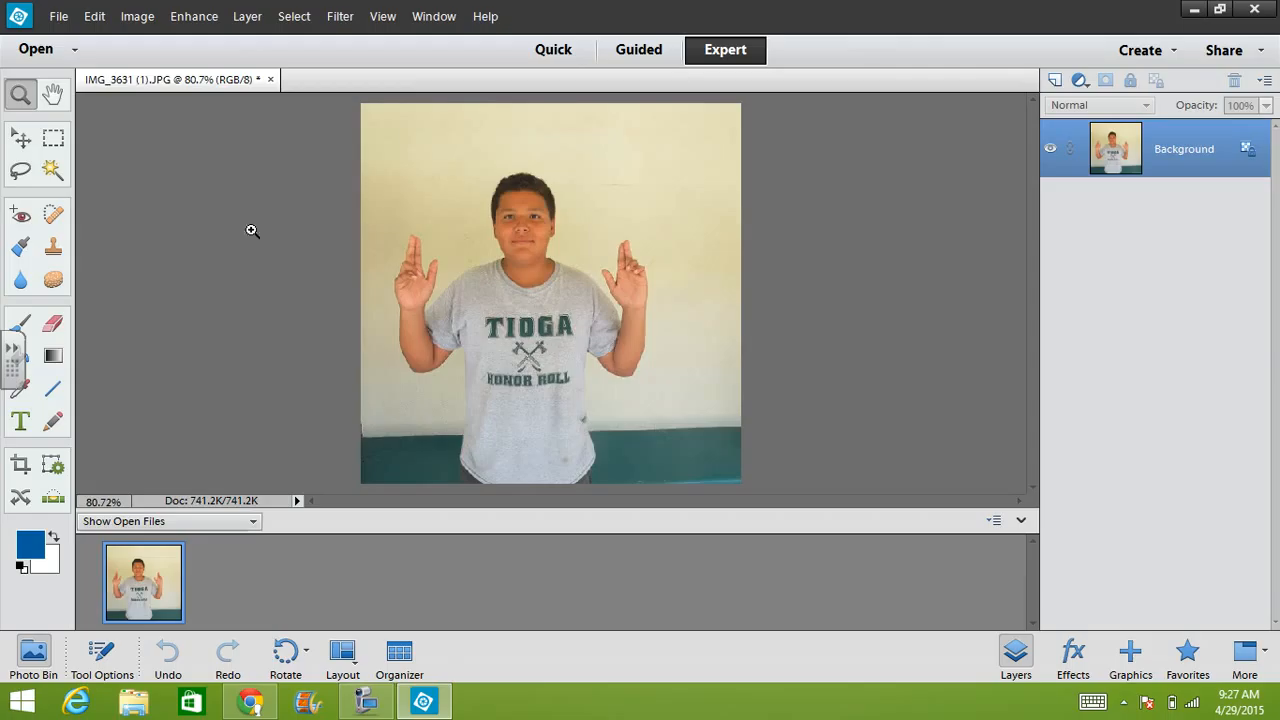
Add a new blank layer named Layer 1 with Normal mode and 100% opacity.
click(247, 18)
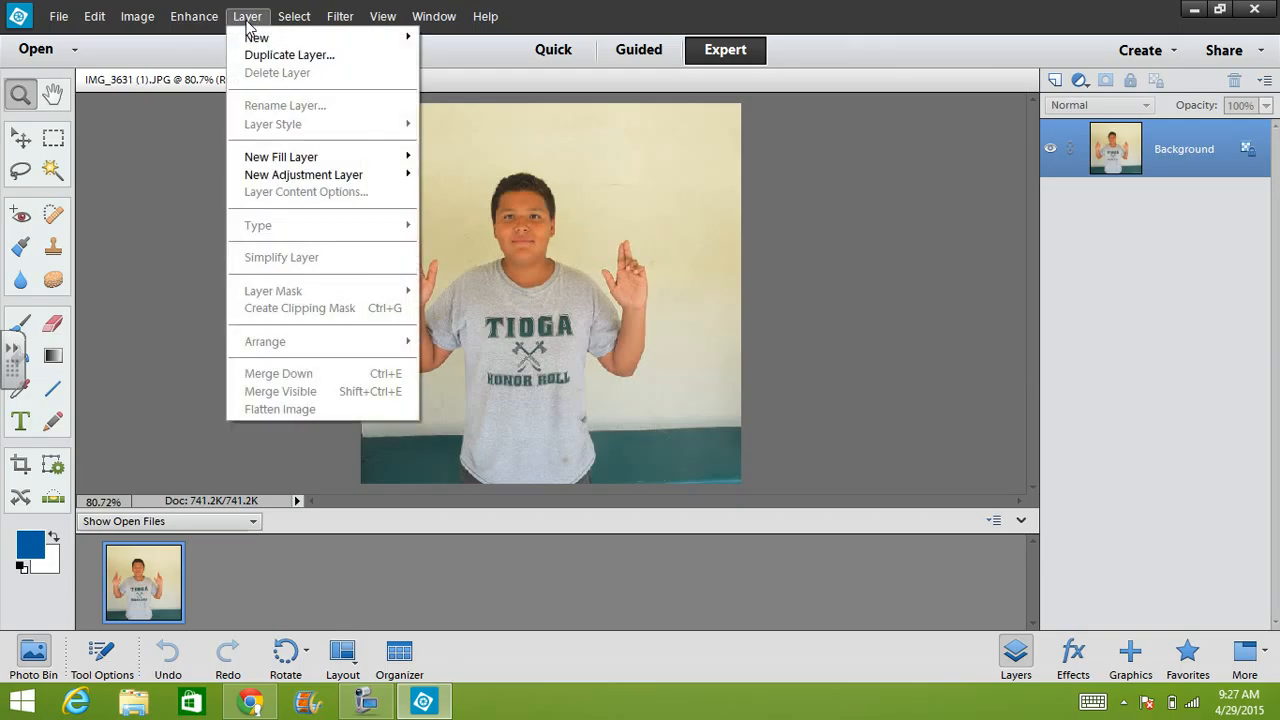
mouse_move(250, 40)
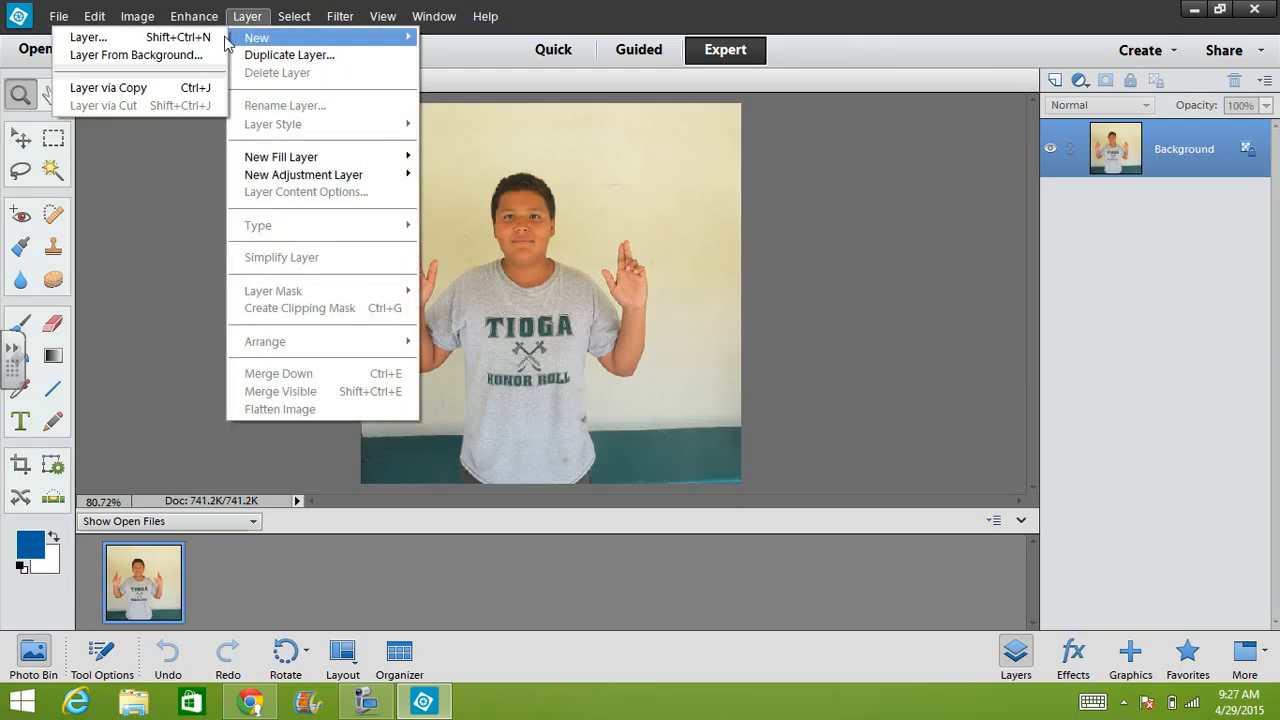
click(189, 40)
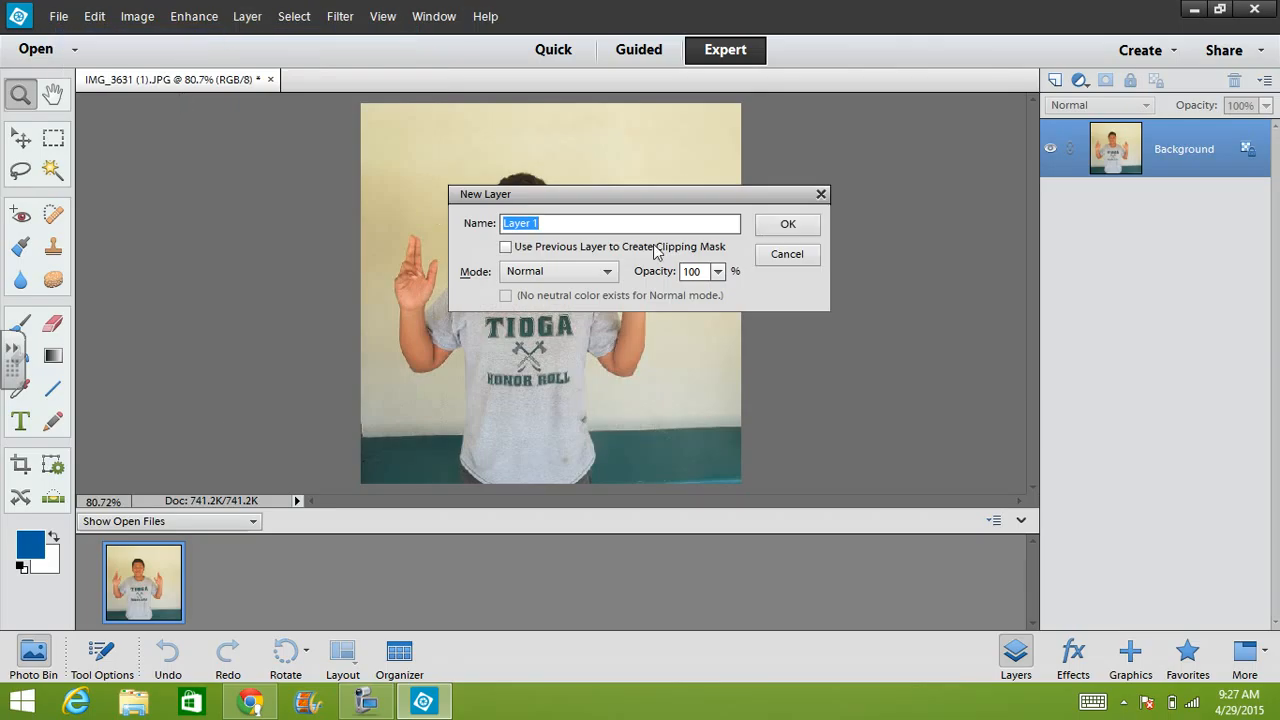
click(769, 230)
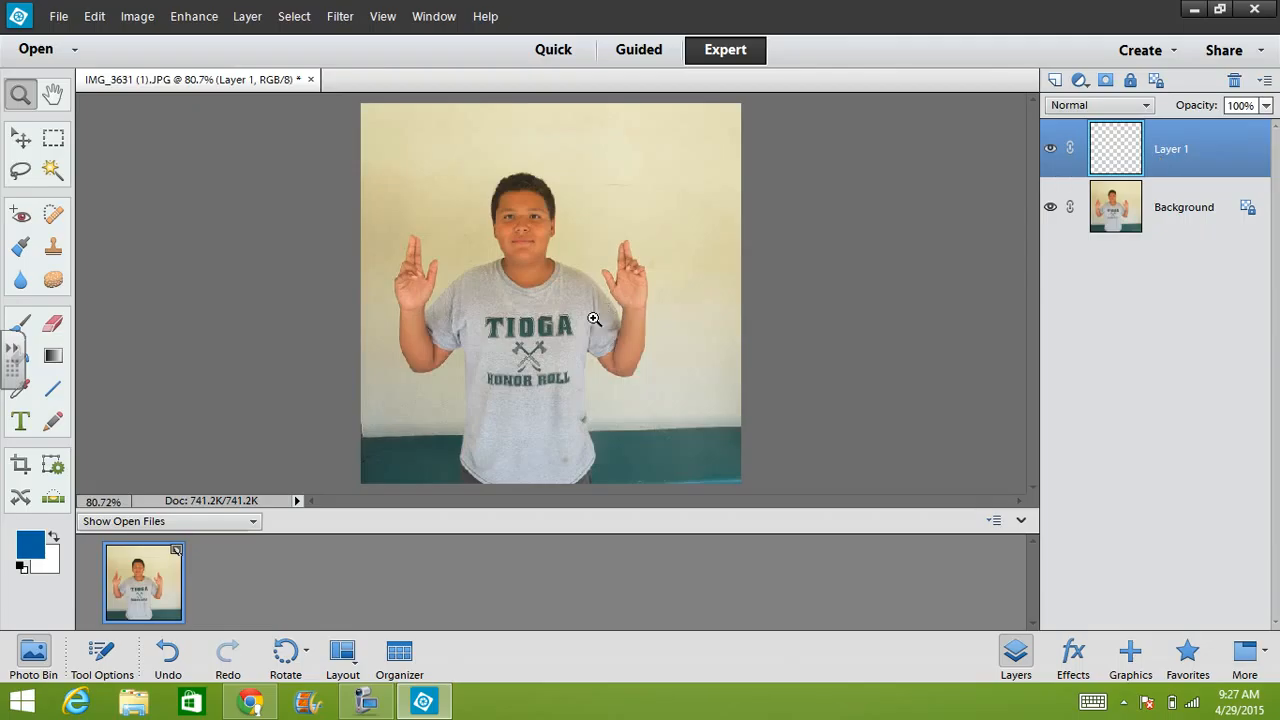
Trace the lower left edge of the shirt on Layer 1 with the 3 px Brush in blue.
click(20, 100)
click(520, 318)
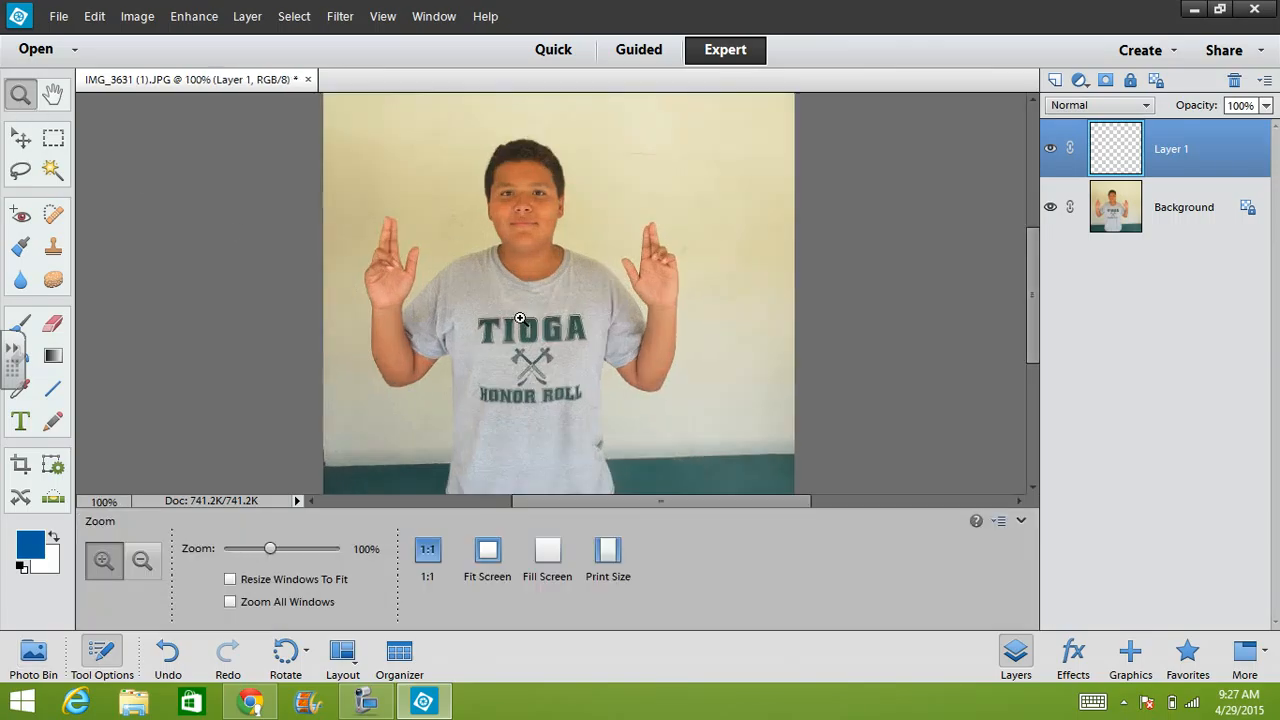
click(520, 318)
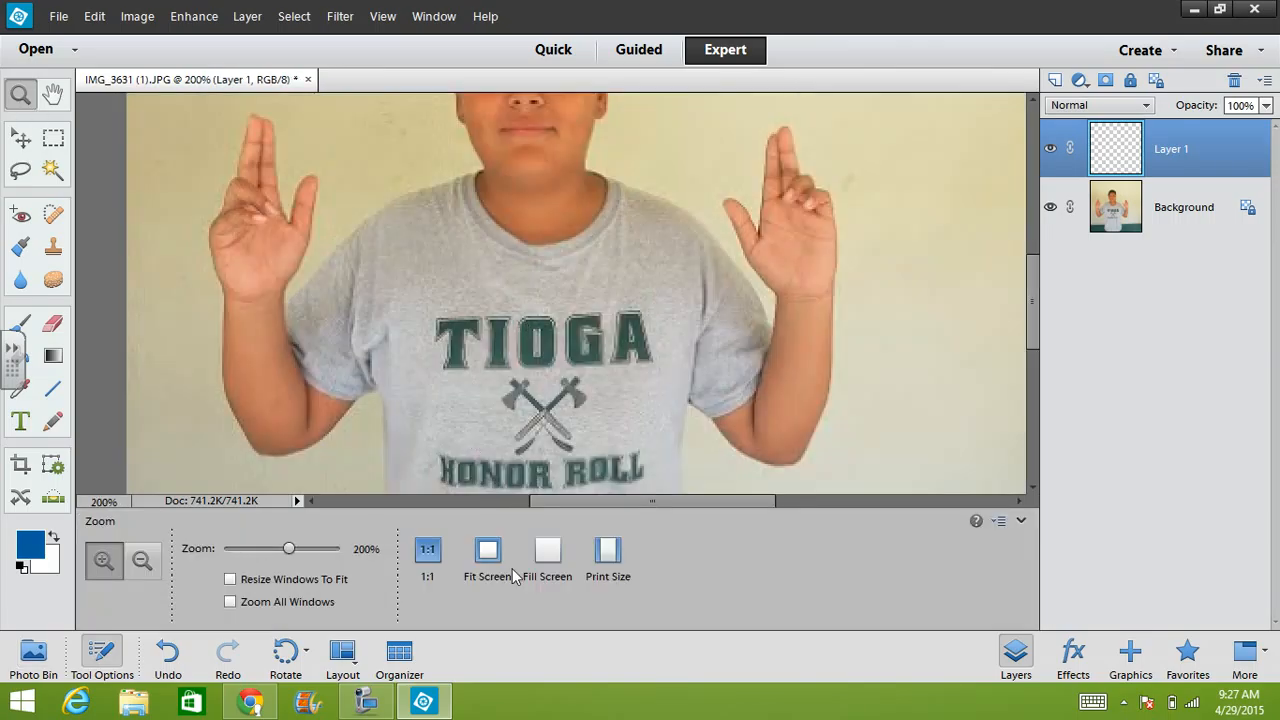
click(552, 560)
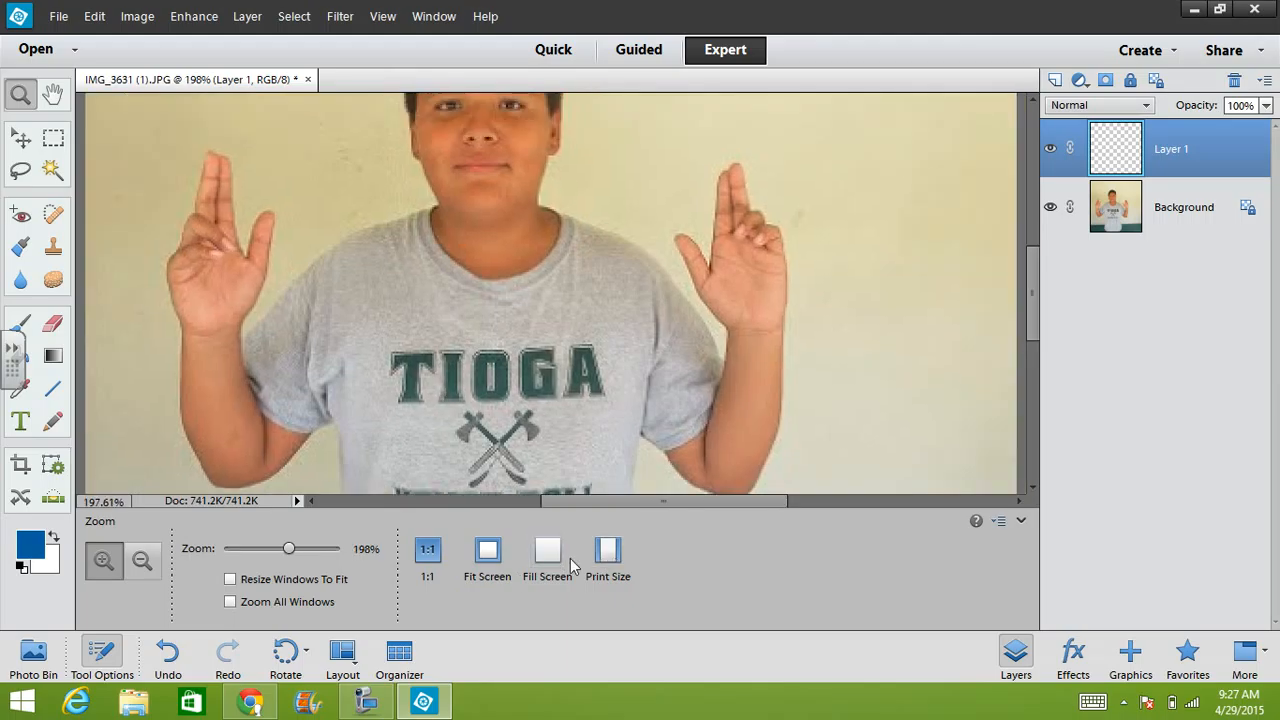
click(500, 560)
click(552, 560)
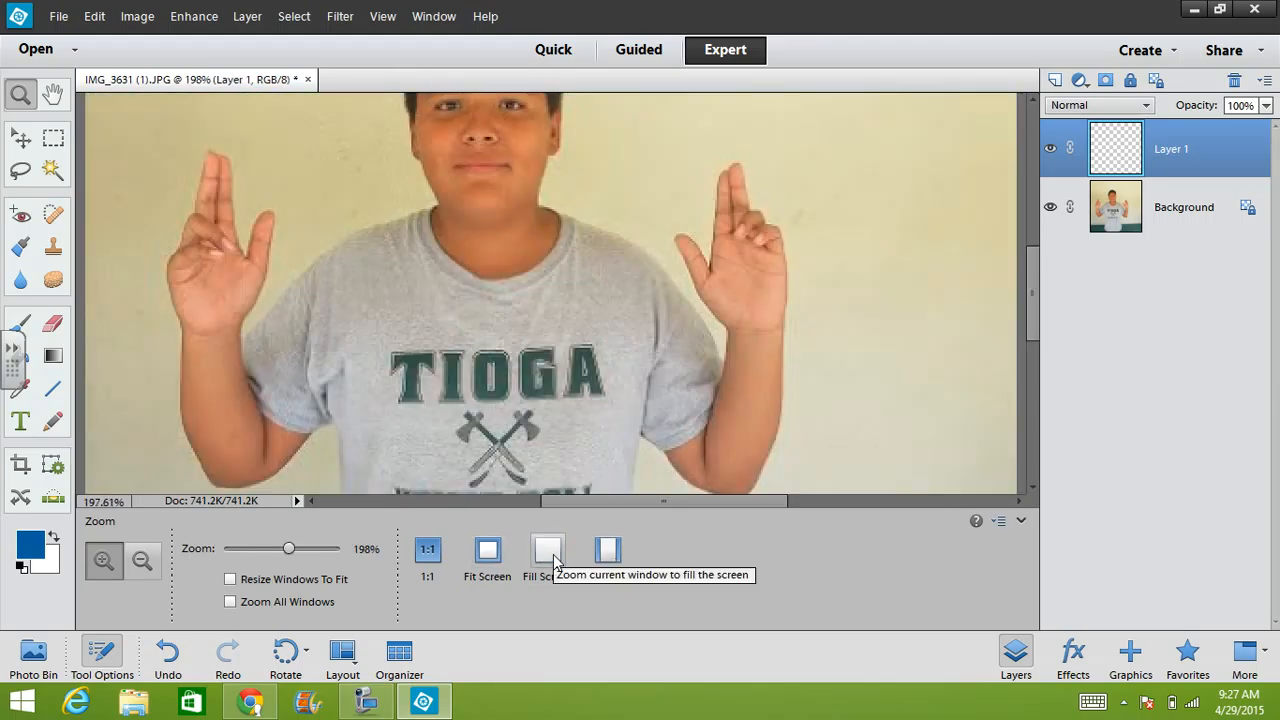
drag(1034, 285, 1033, 354)
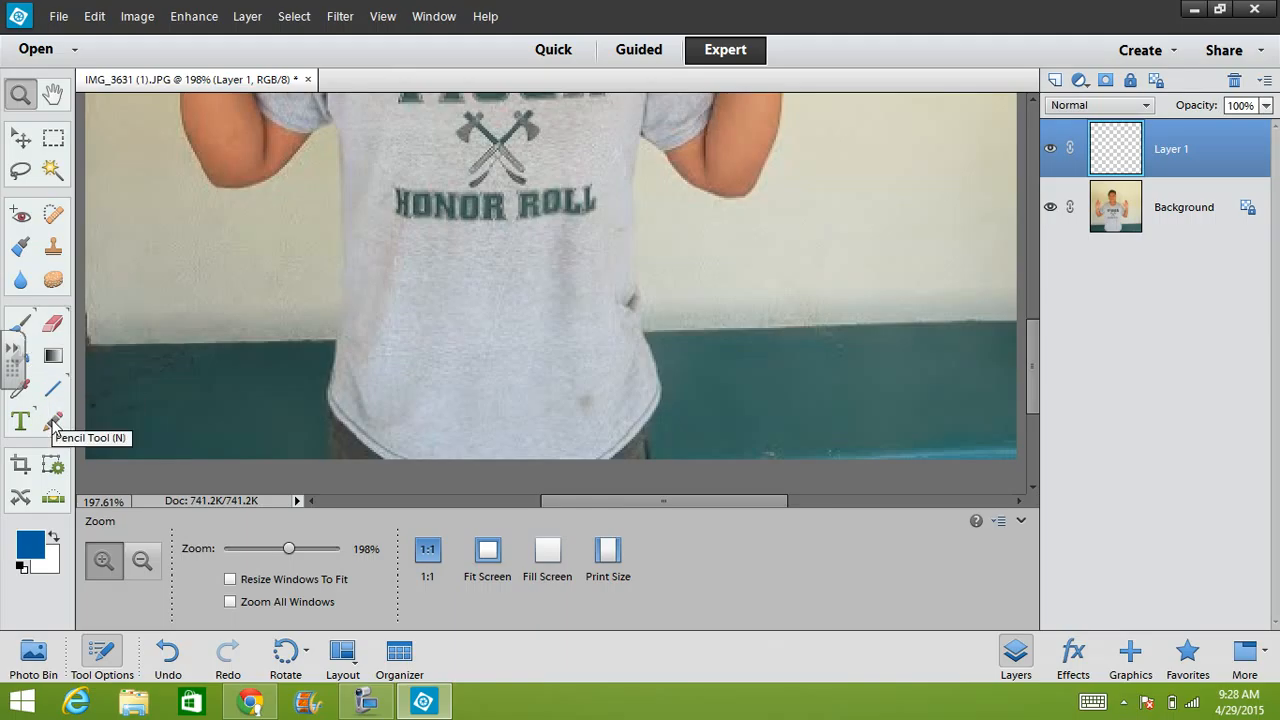
click(21, 325)
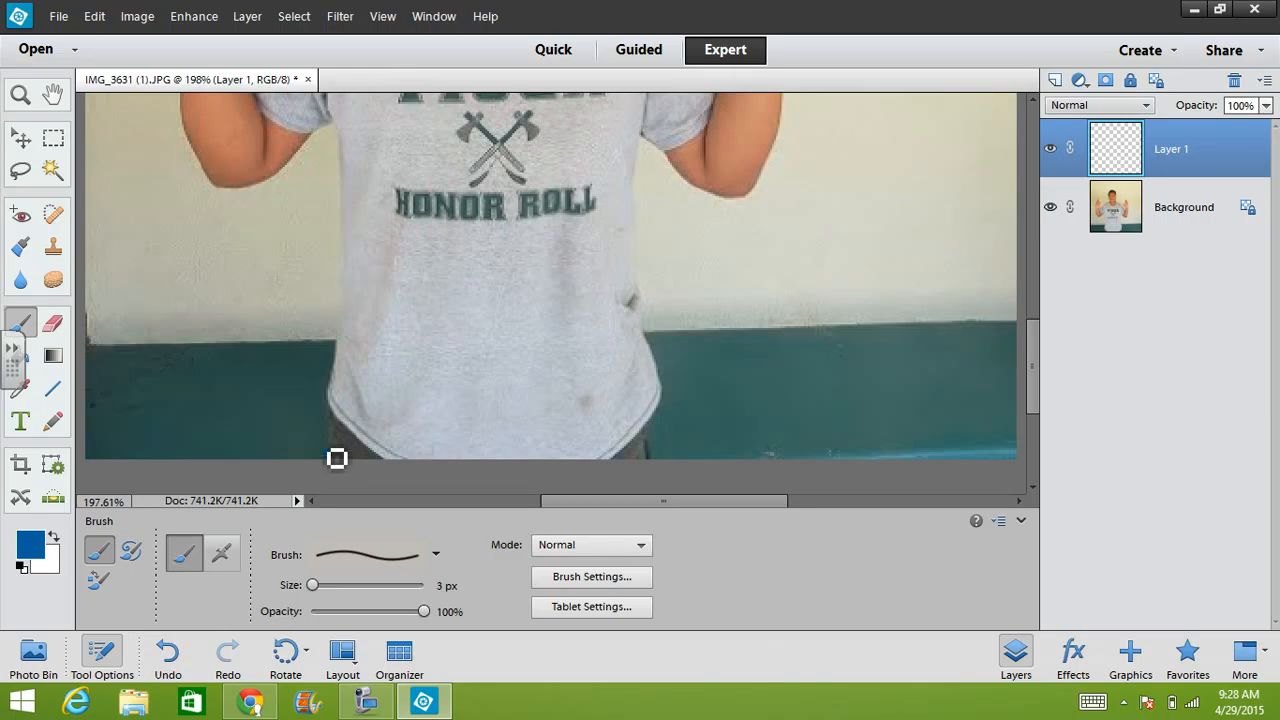
drag(336, 458, 349, 304)
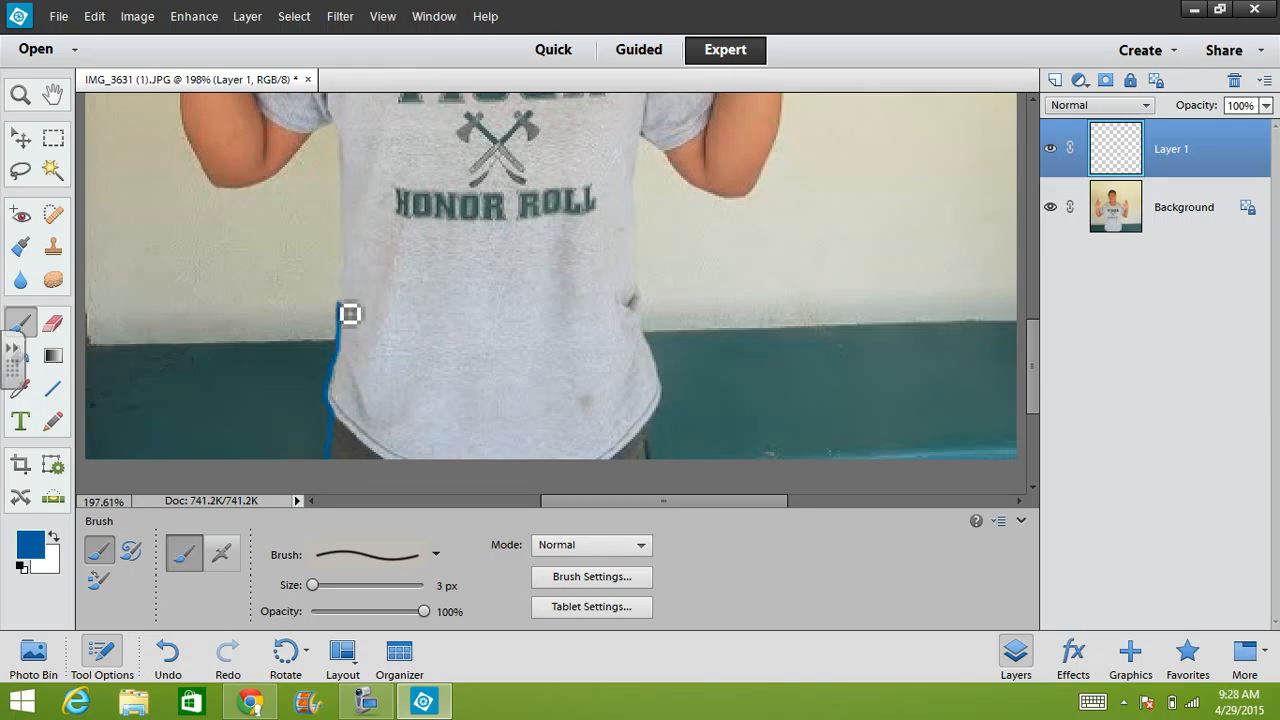
Change the foreground color to near-black 070707.
click(31, 556)
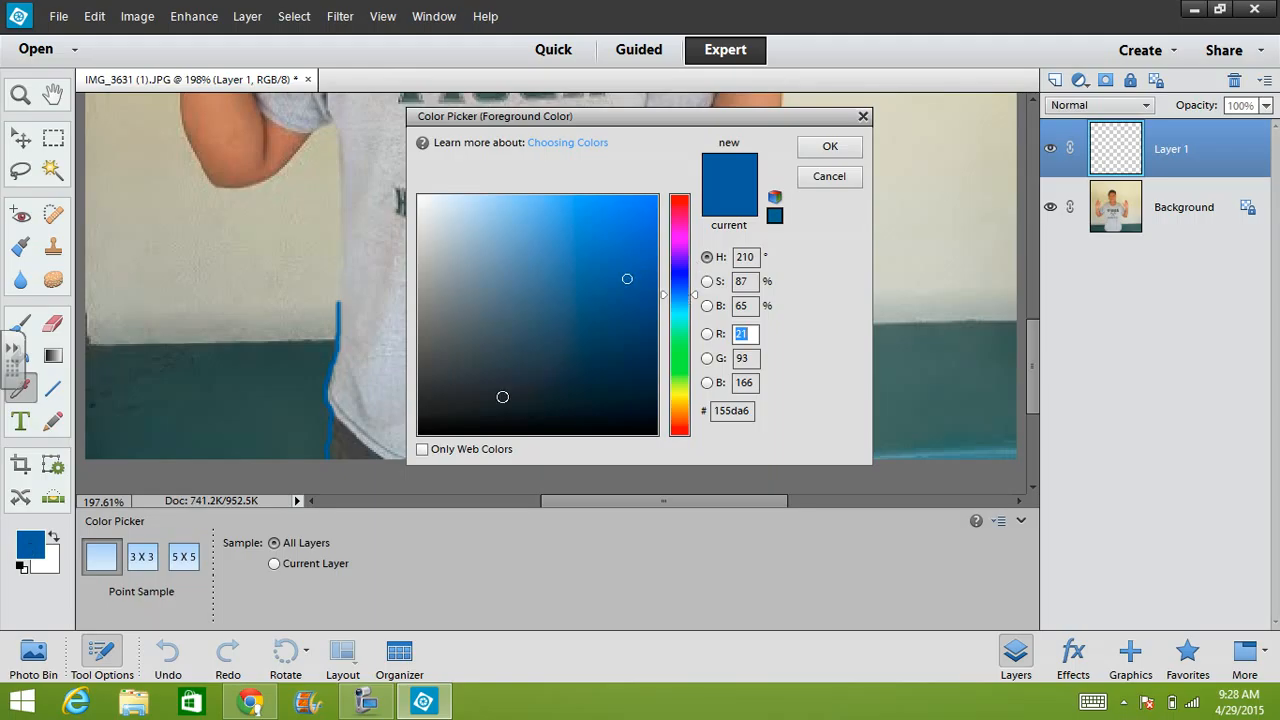
click(430, 428)
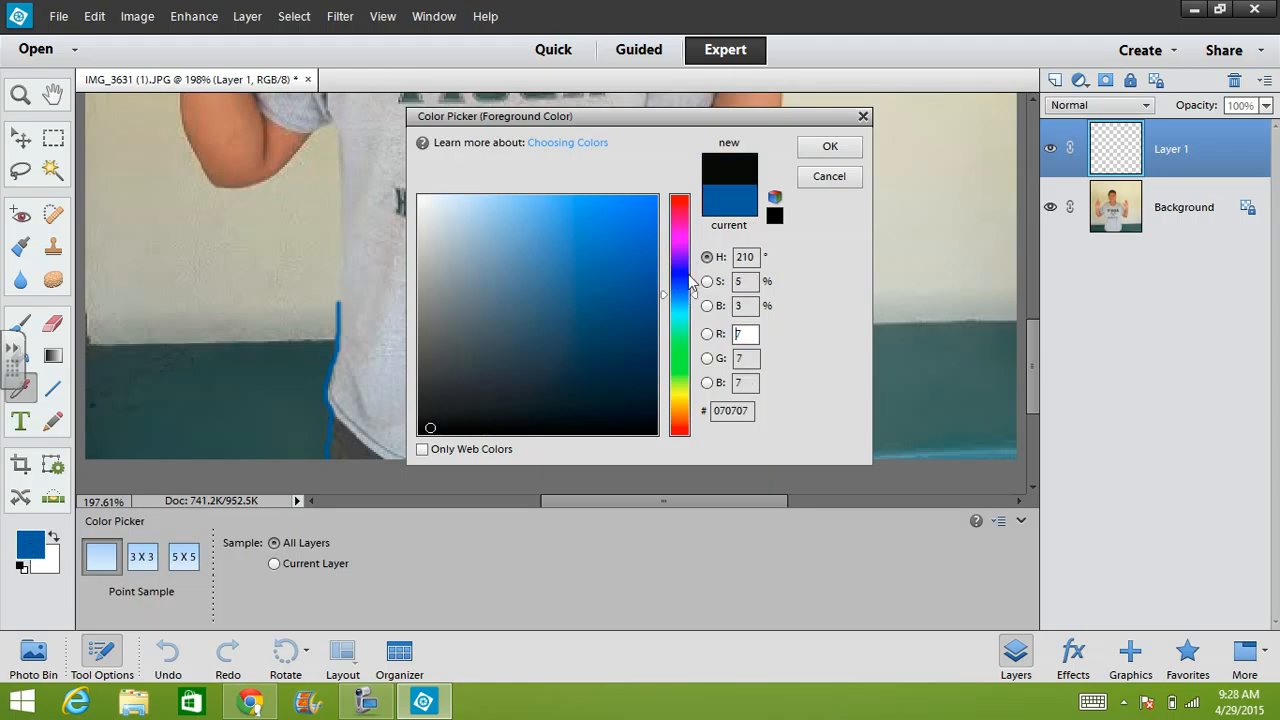
click(828, 147)
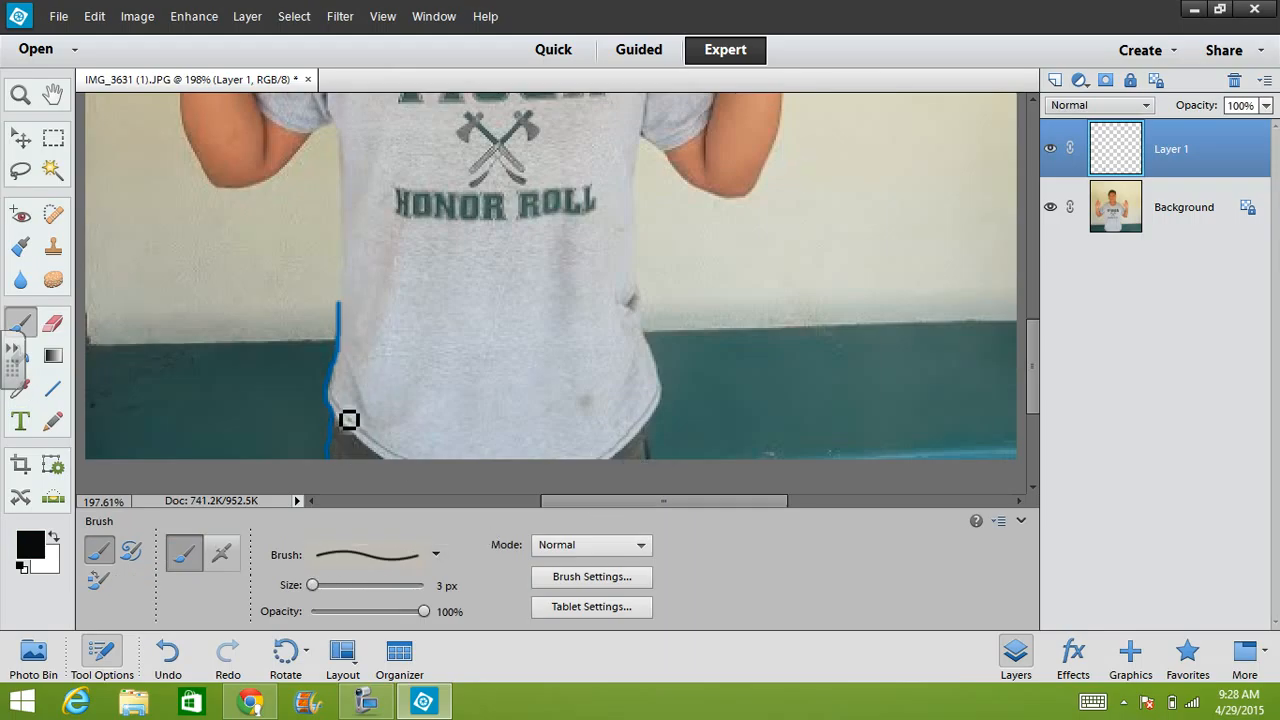
Trace the shirt's lower right edge in black at 9 px and continue up to the underside of the arm at 3 px.
drag(311, 587, 318, 591)
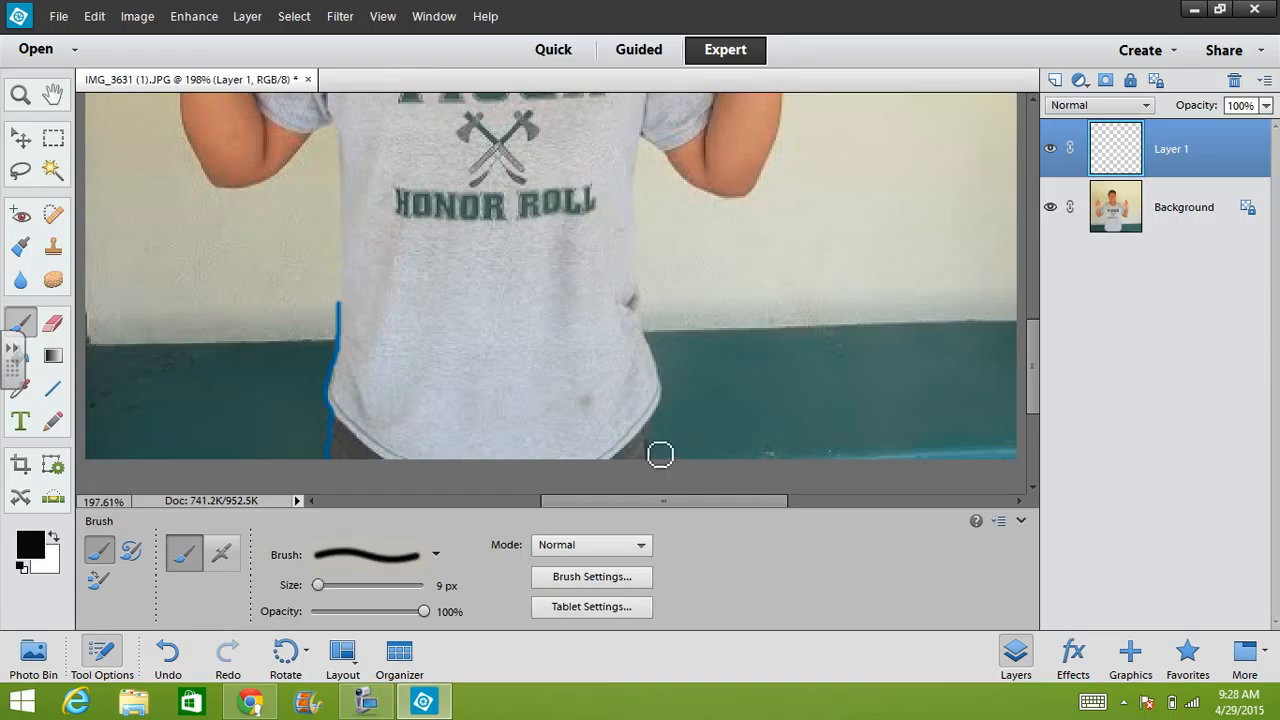
mouse_move(666, 437)
mouse_down()
mouse_move(672, 384)
mouse_move(630, 268)
mouse_up()
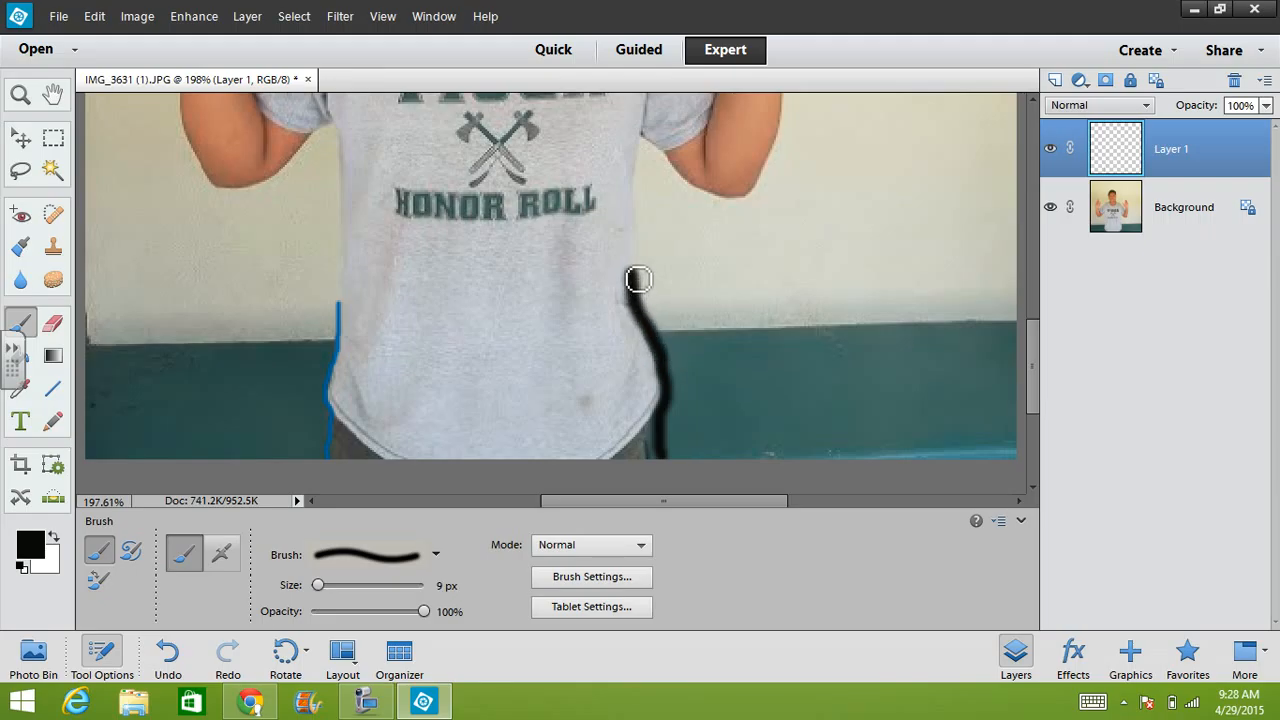
click(446, 586)
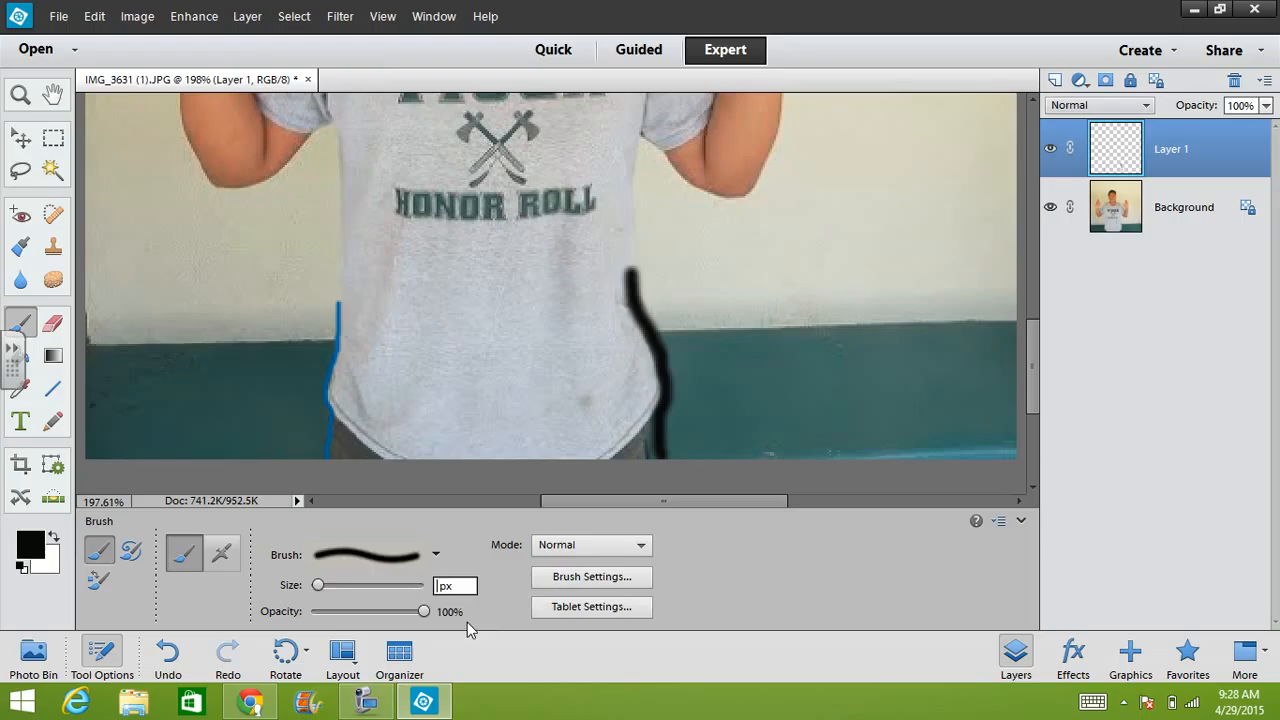
text(3)
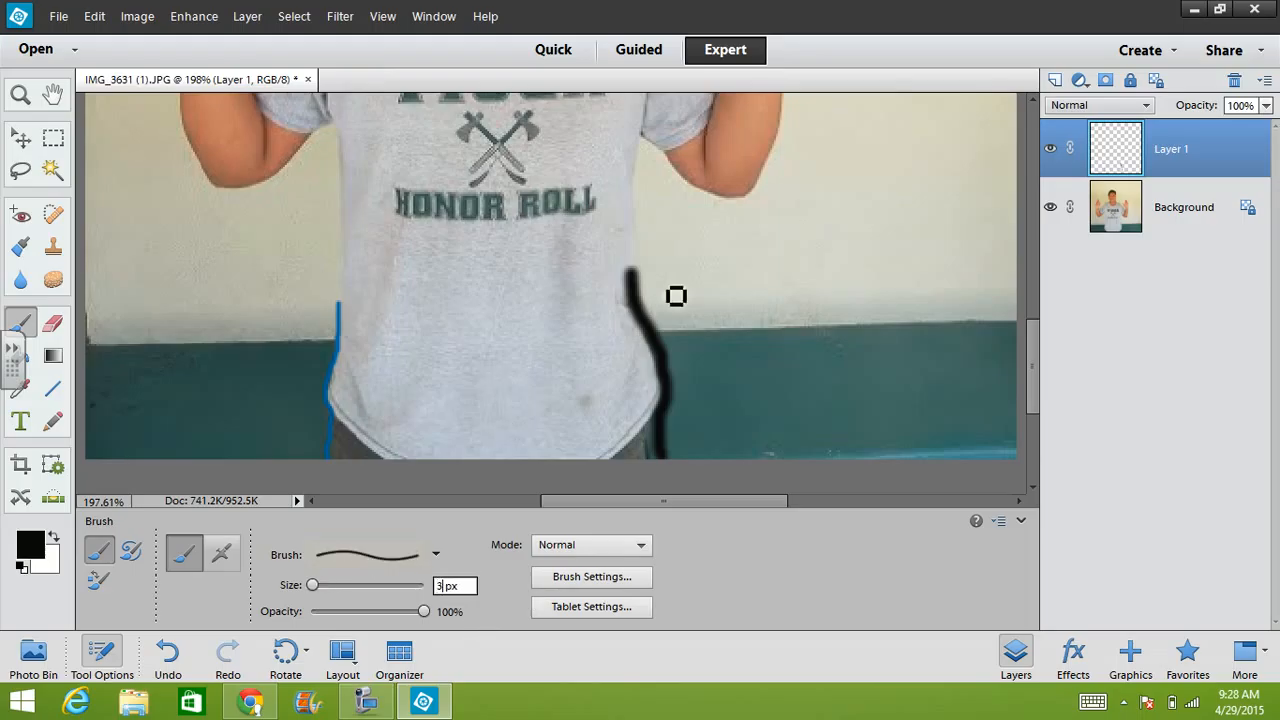
mouse_move(645, 276)
mouse_down()
mouse_move(649, 148)
mouse_move(701, 196)
mouse_up()
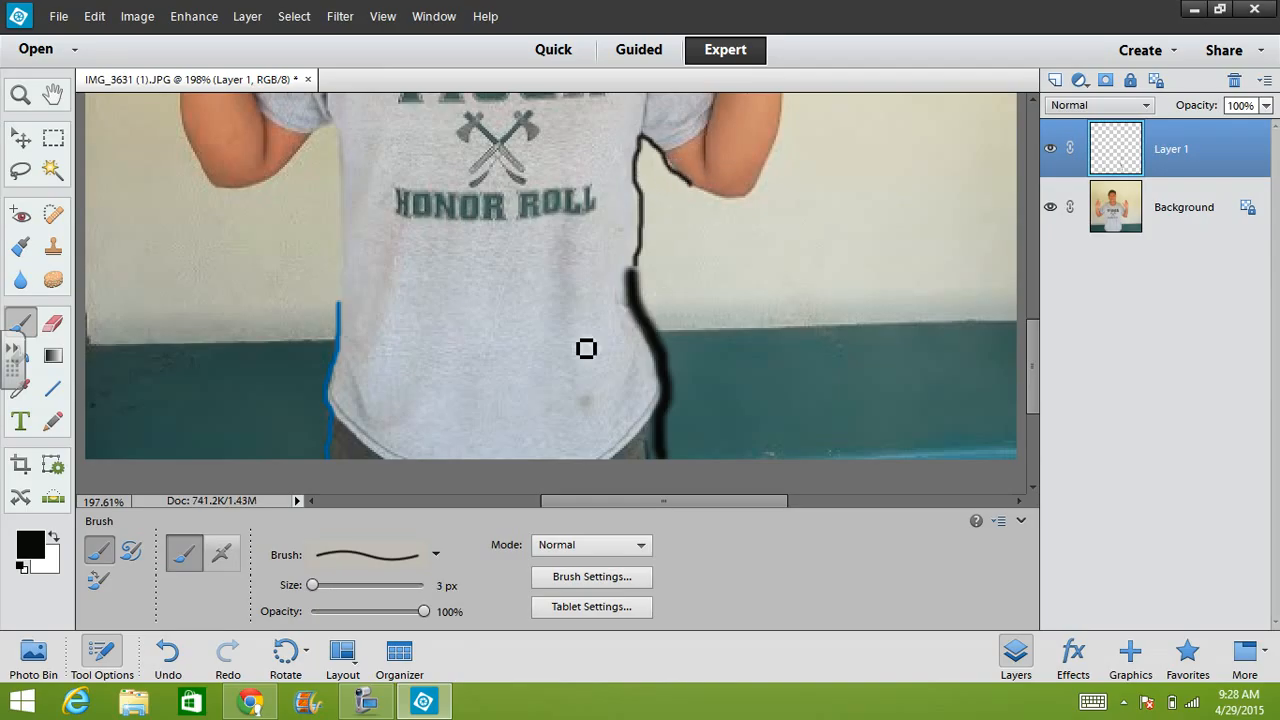
Undo the three brush strokes drawn along both sides of the shirt.
click(96, 17)
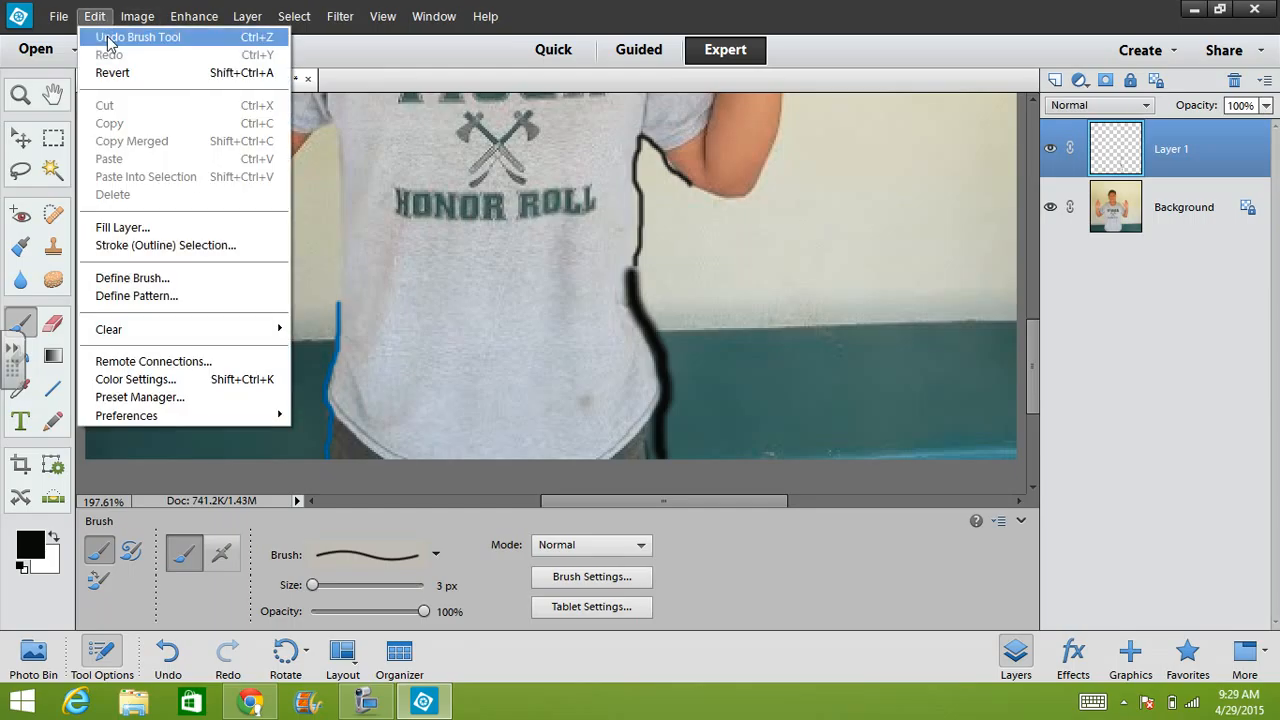
click(157, 38)
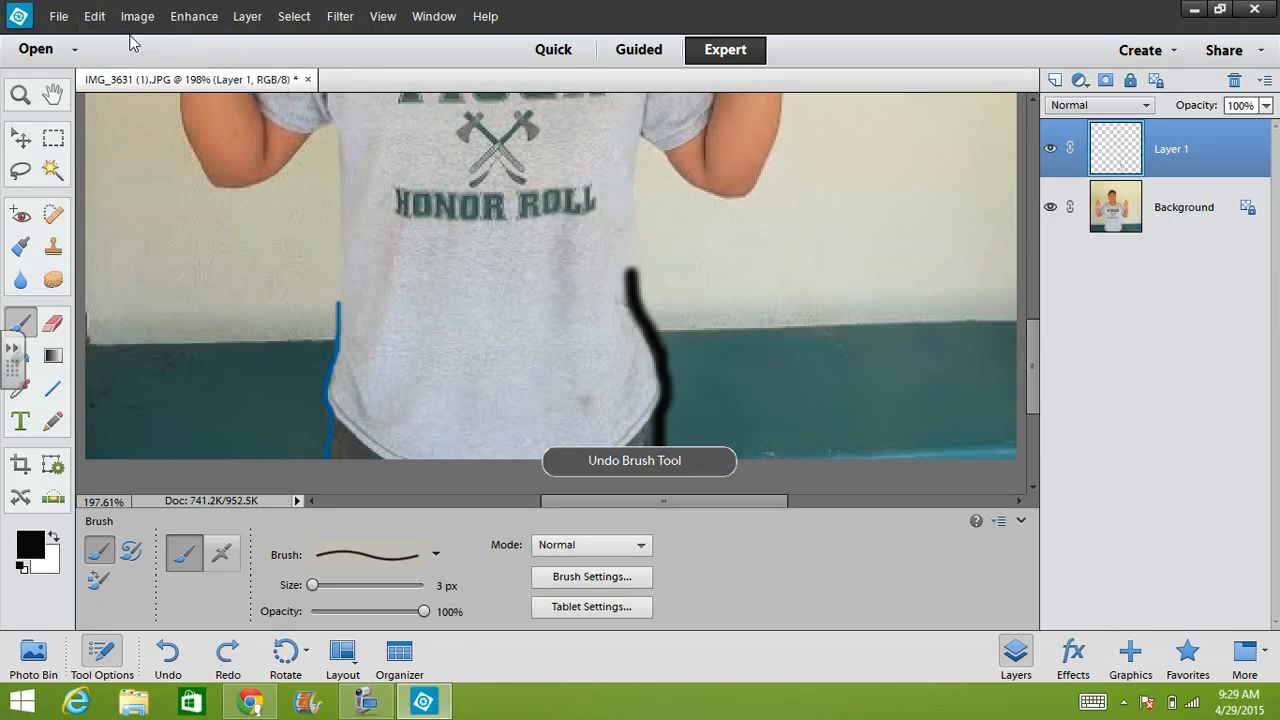
click(96, 17)
click(110, 37)
click(103, 18)
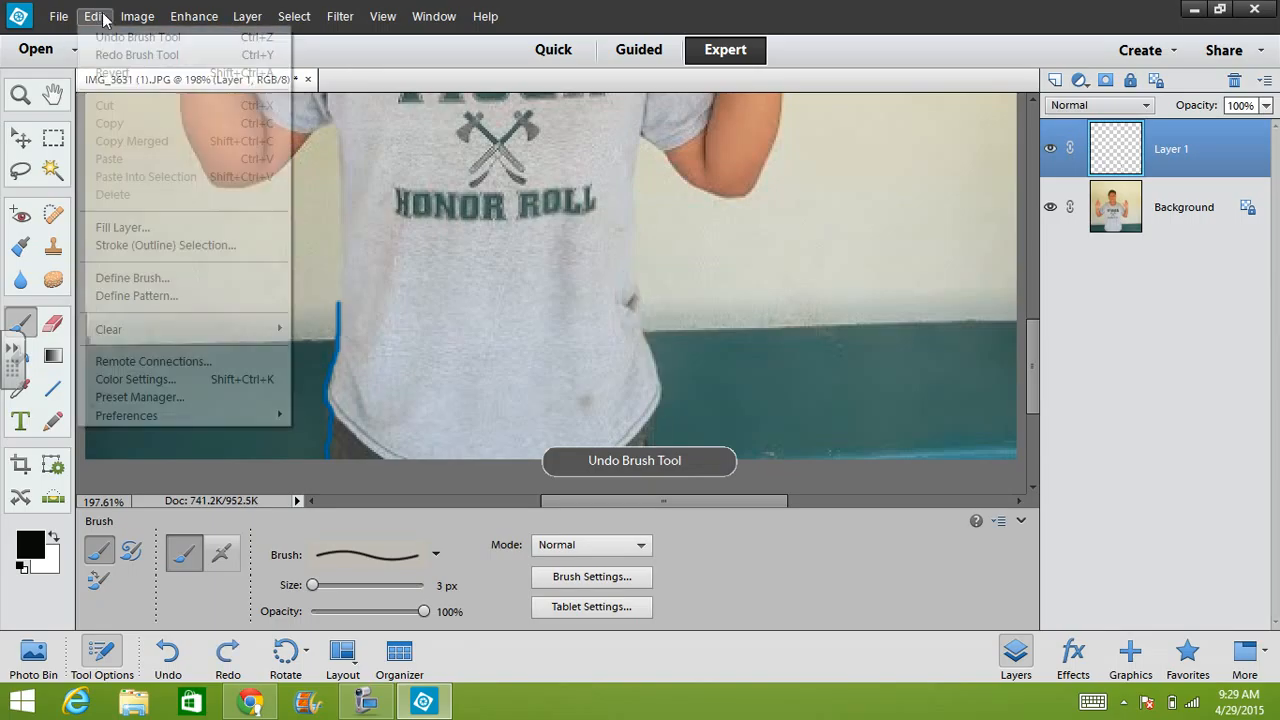
click(110, 37)
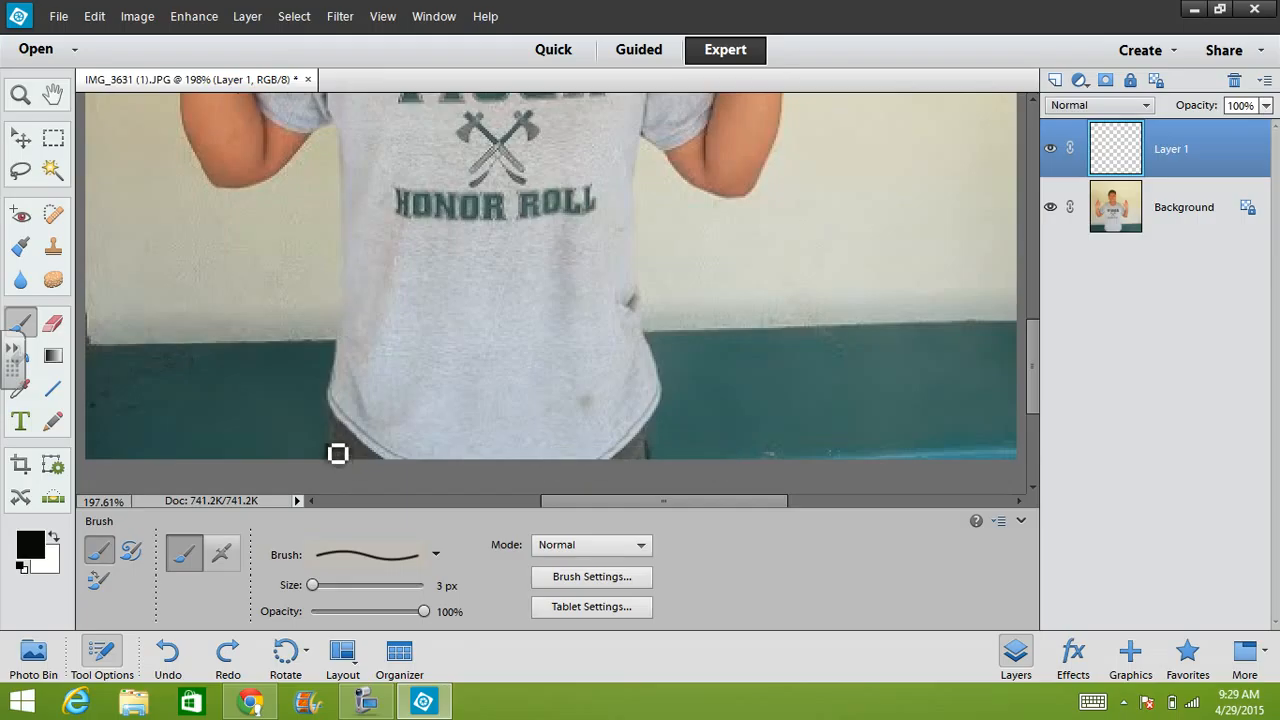
Outline the shirt's left side, the raised arm's underside and the adjoining top edge of the green wall band with the 3 px black brush.
mouse_move(337, 453)
mouse_down()
mouse_move(351, 139)
mouse_move(331, 138)
mouse_move(297, 178)
mouse_move(234, 203)
mouse_move(190, 121)
mouse_up()
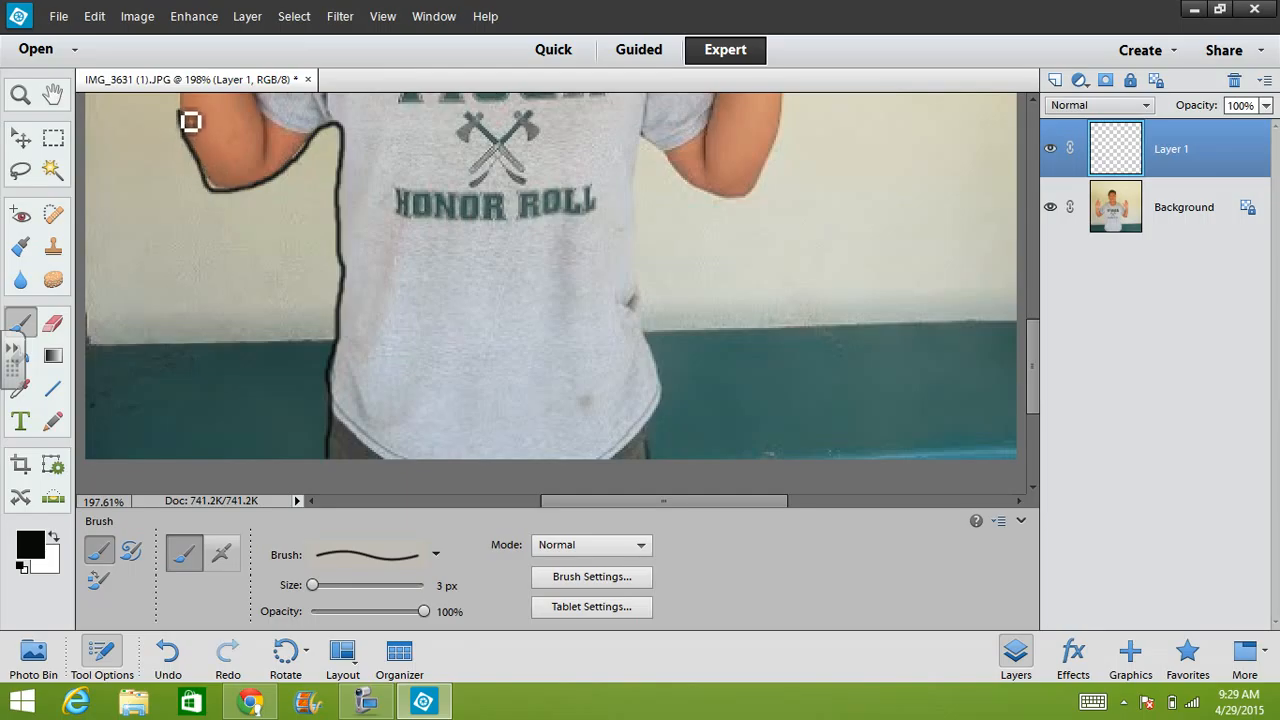
drag(1032, 345, 1029, 271)
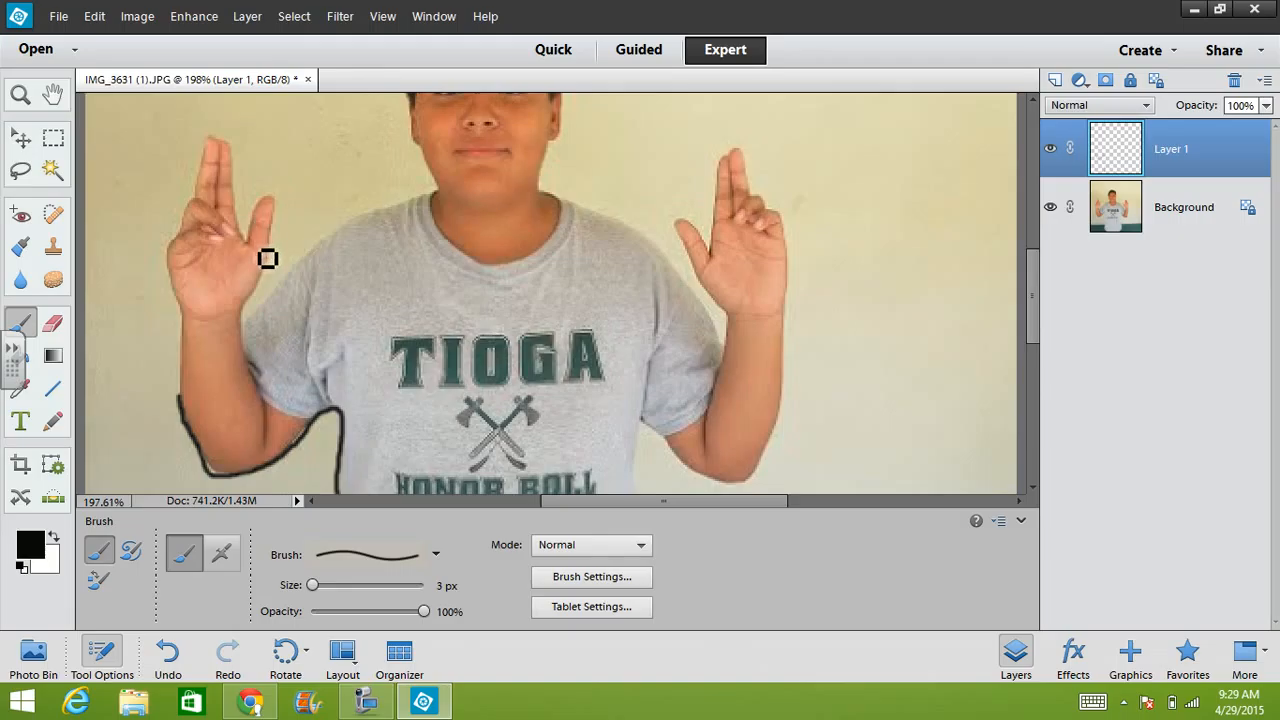
scroll(213, 418, down, 2)
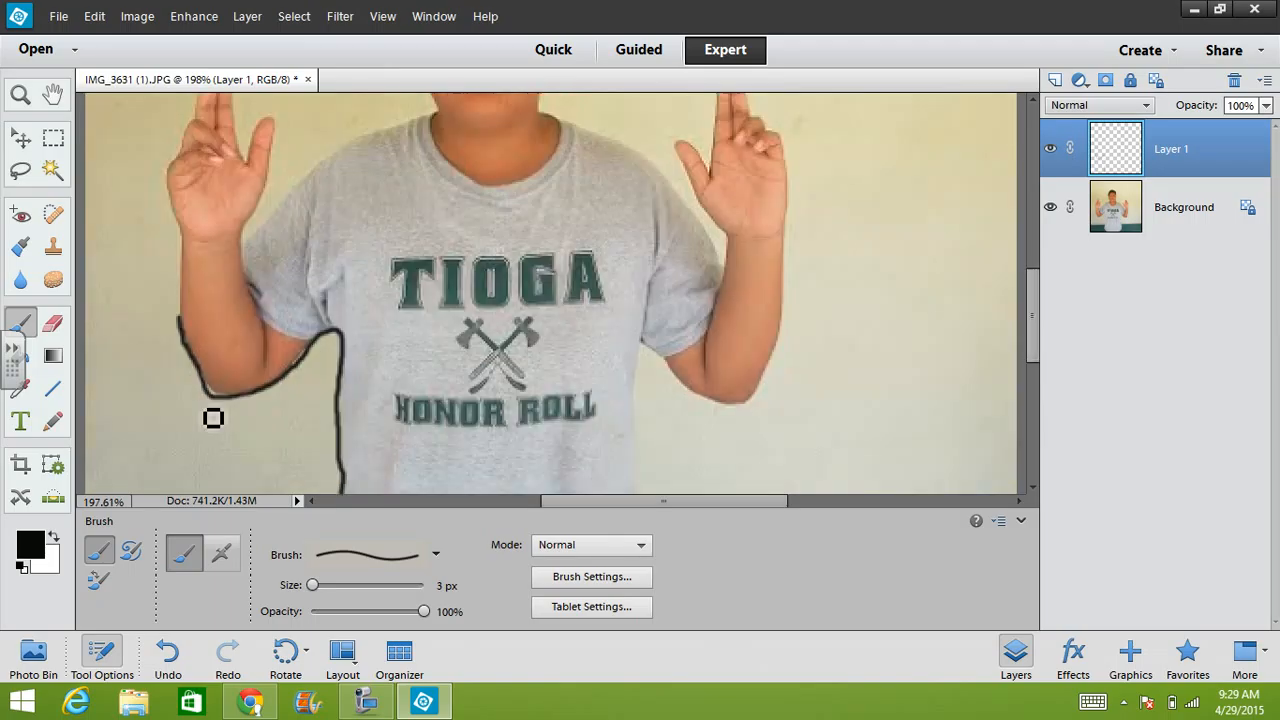
scroll(213, 418, down, 4)
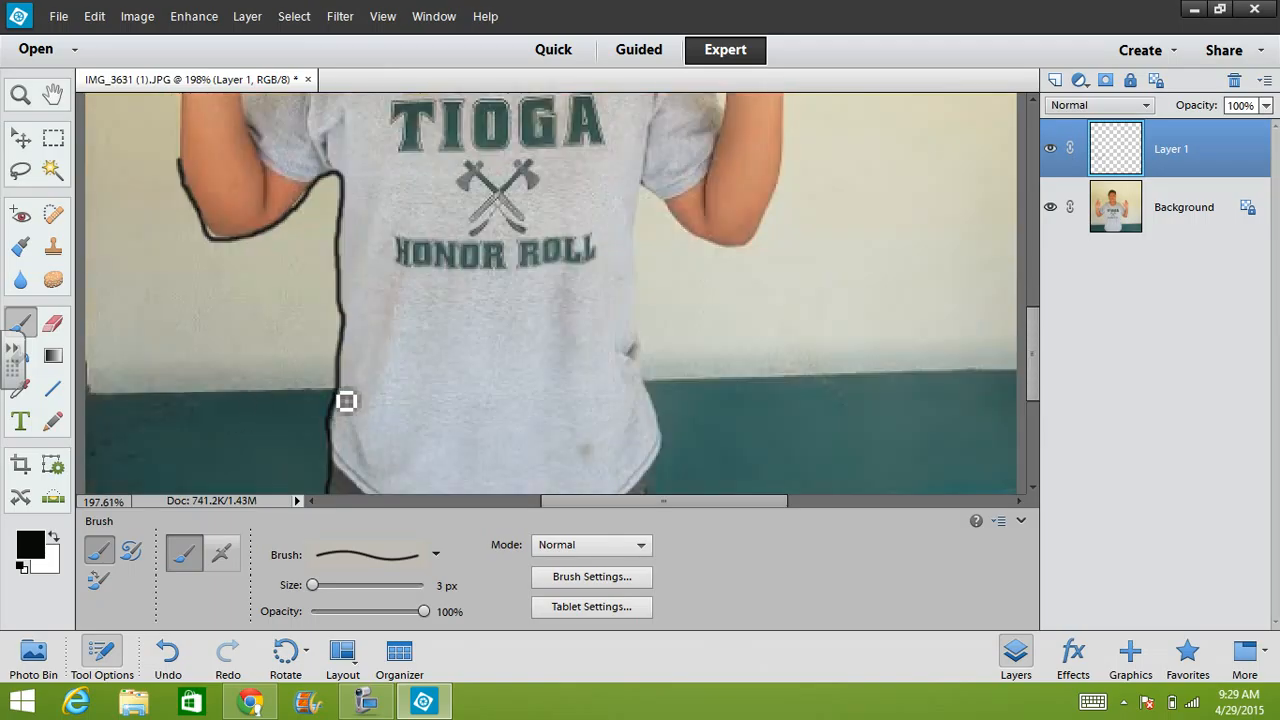
drag(348, 401, 118, 404)
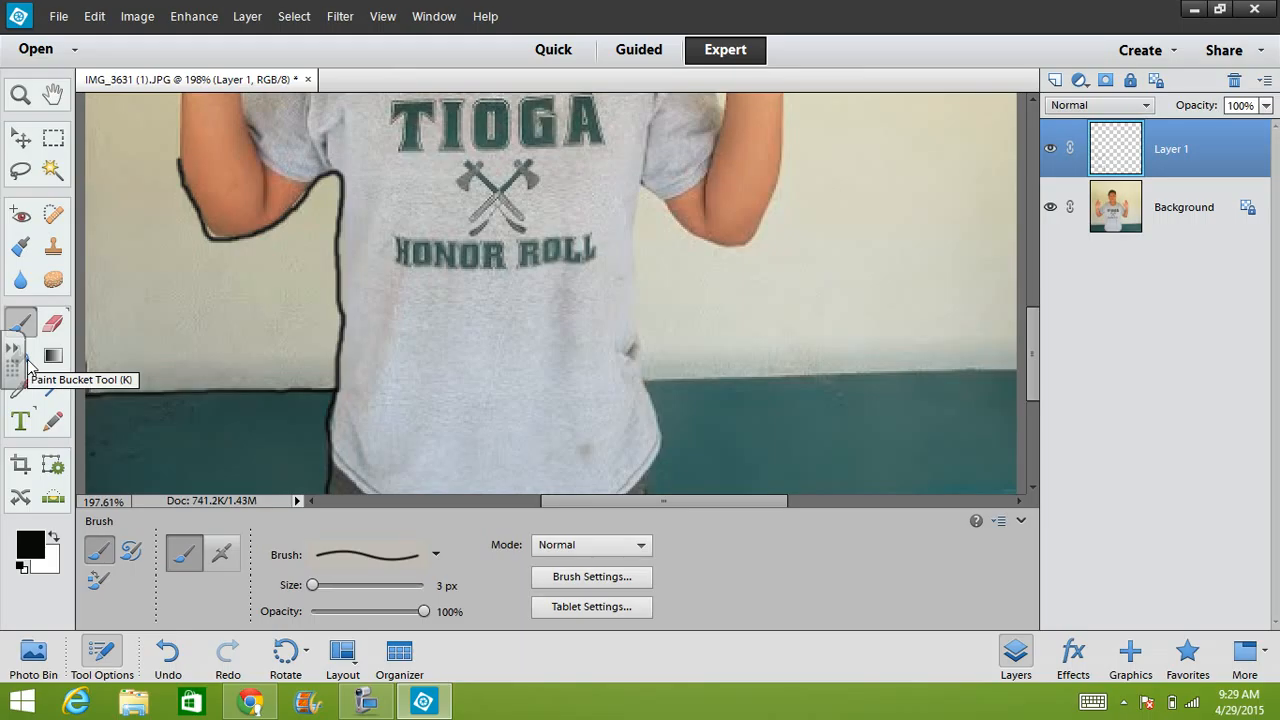
Fill the outlined green wall area left of the shirt with bright red on Layer 1 using the Paint Bucket.
click(29, 366)
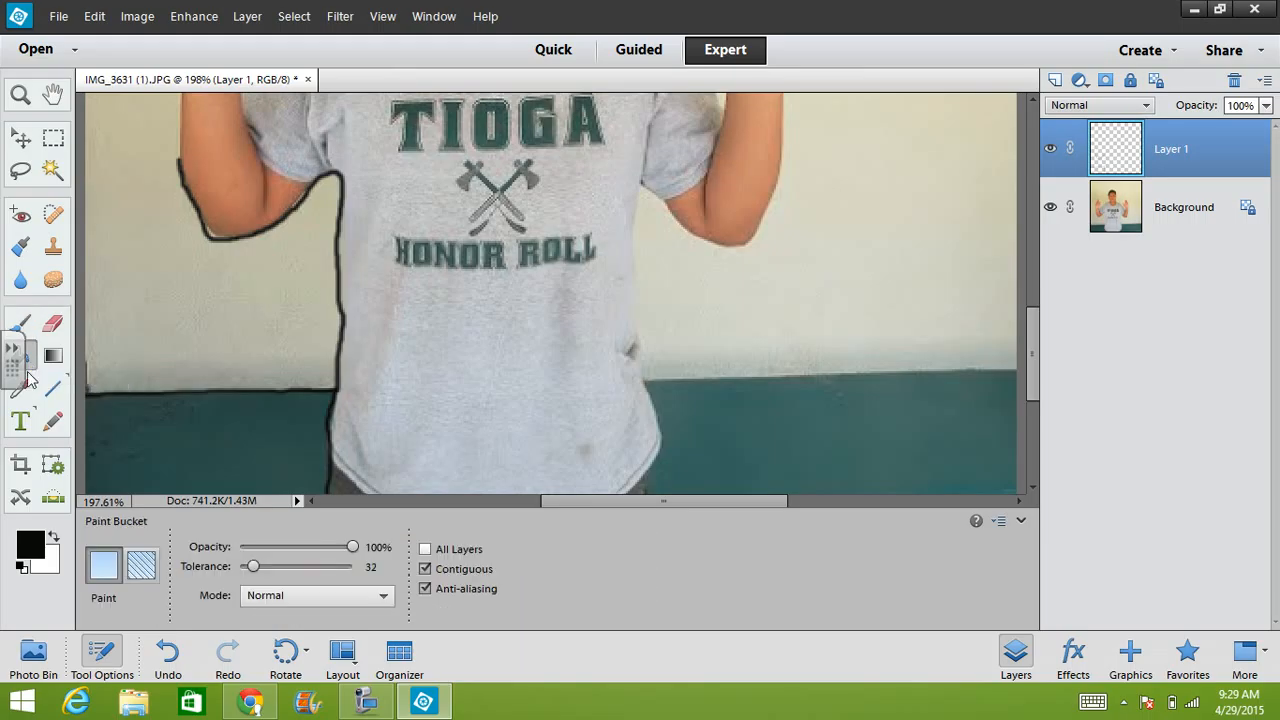
click(33, 552)
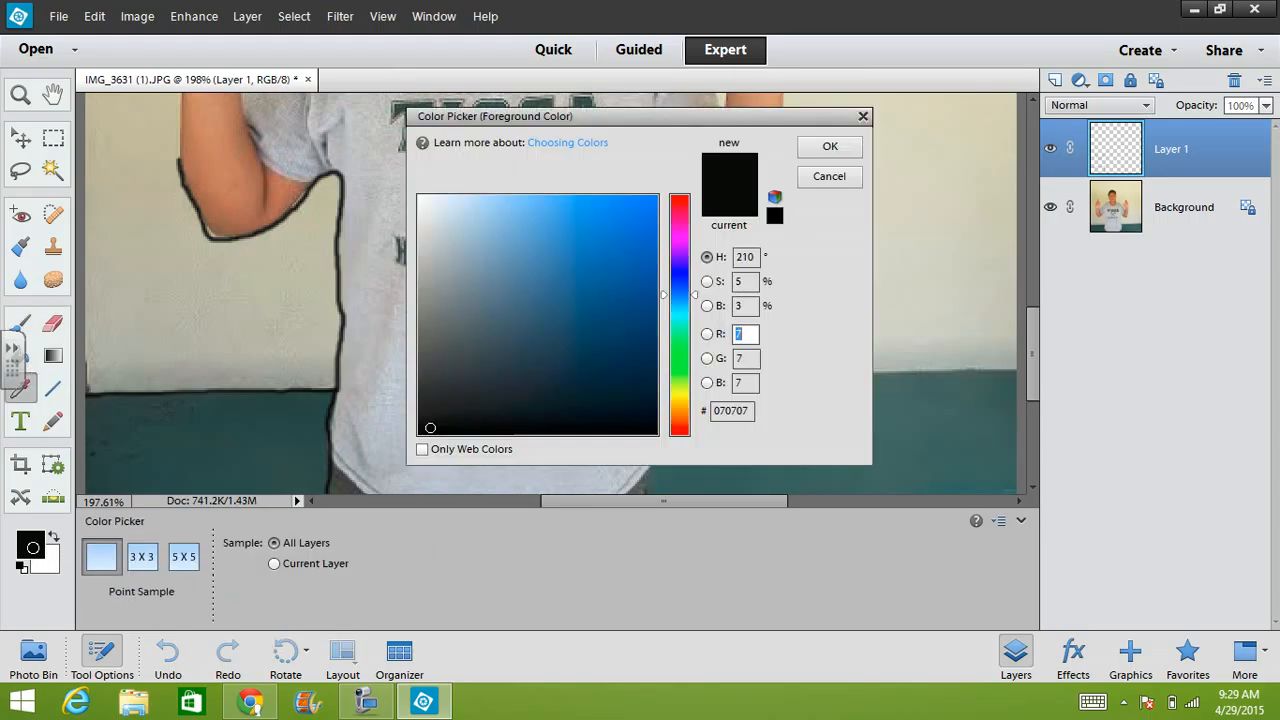
click(682, 203)
click(646, 211)
click(855, 147)
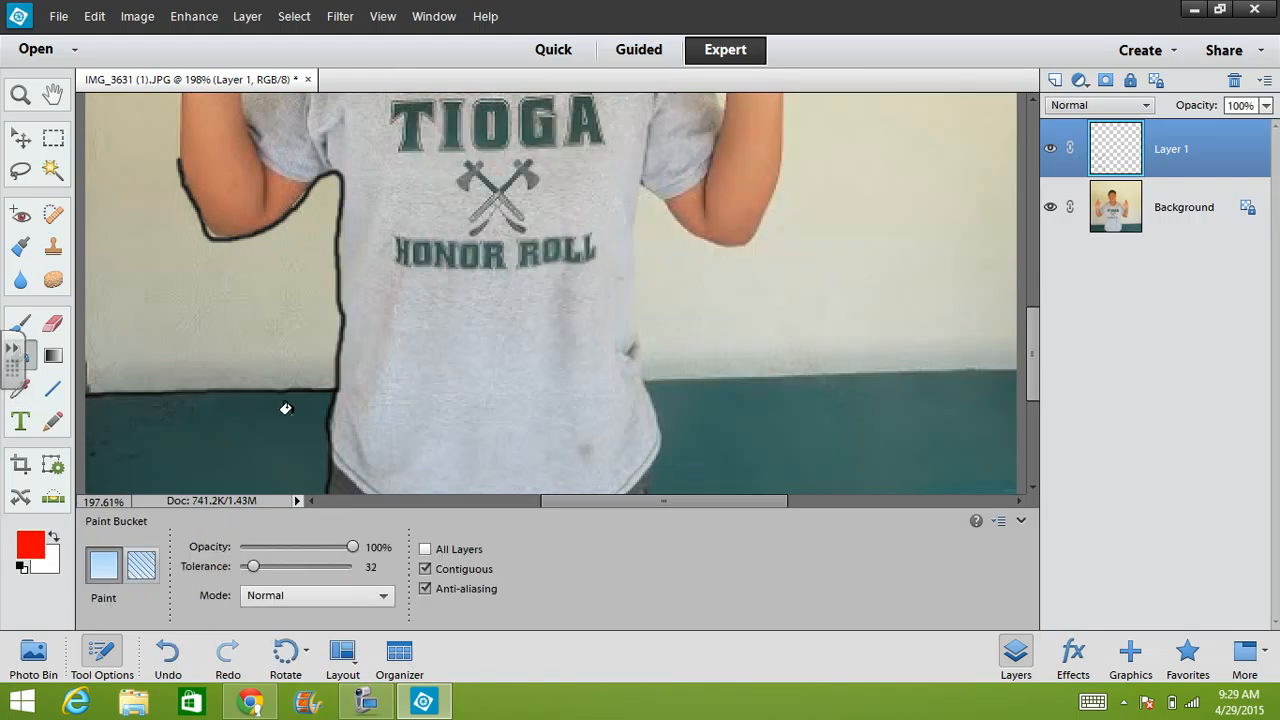
click(214, 434)
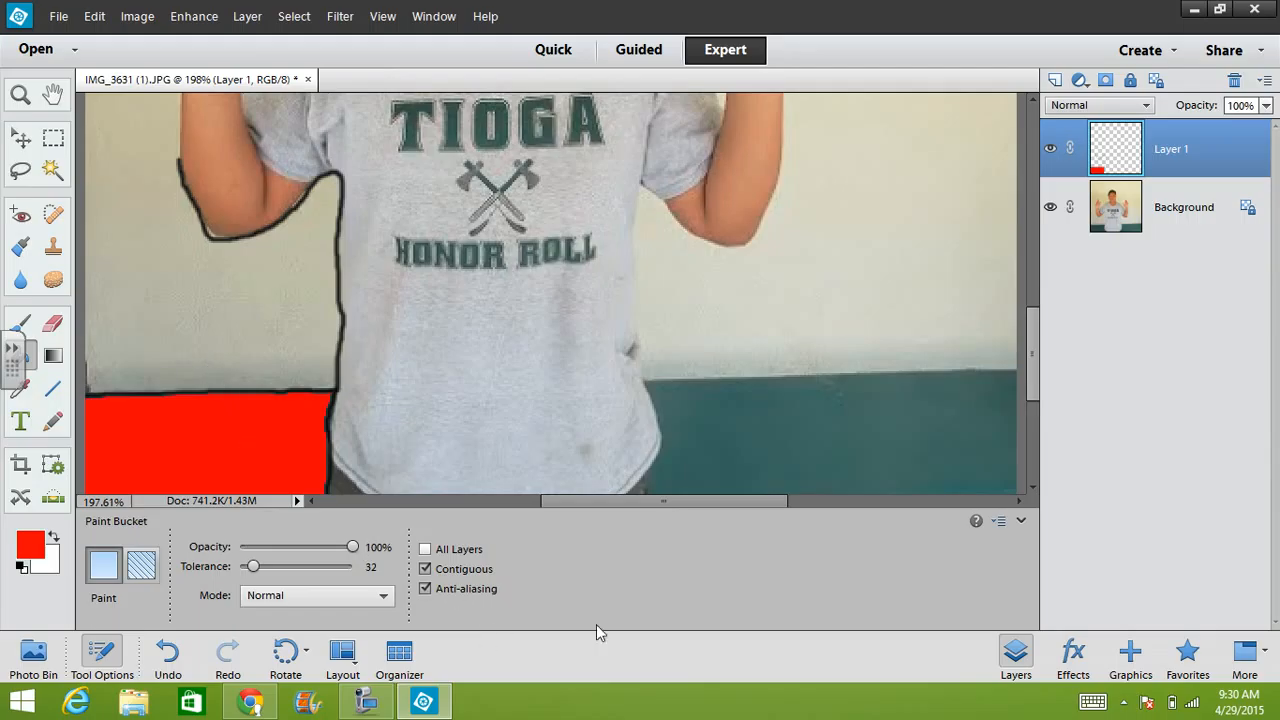
Hide the Background layer to inspect the outline and fill on Layer 1 alone, and show it again.
drag(1035, 397, 1040, 352)
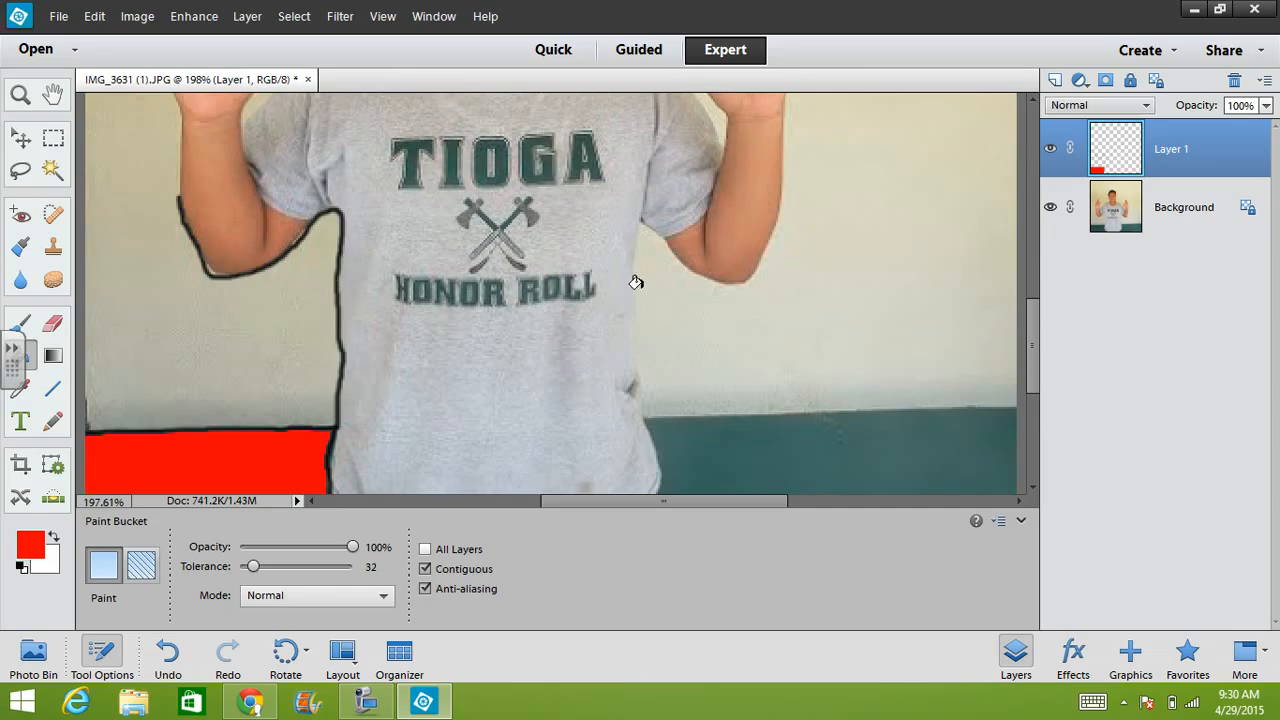
click(1051, 208)
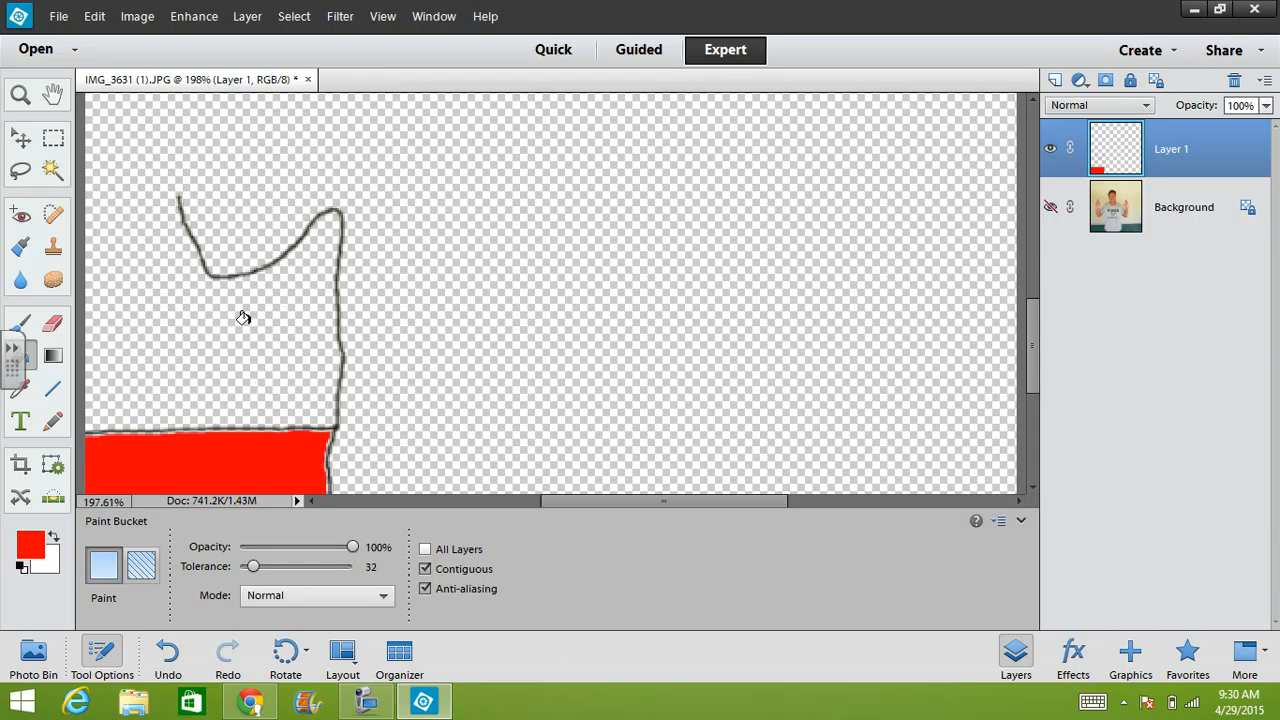
click(1051, 209)
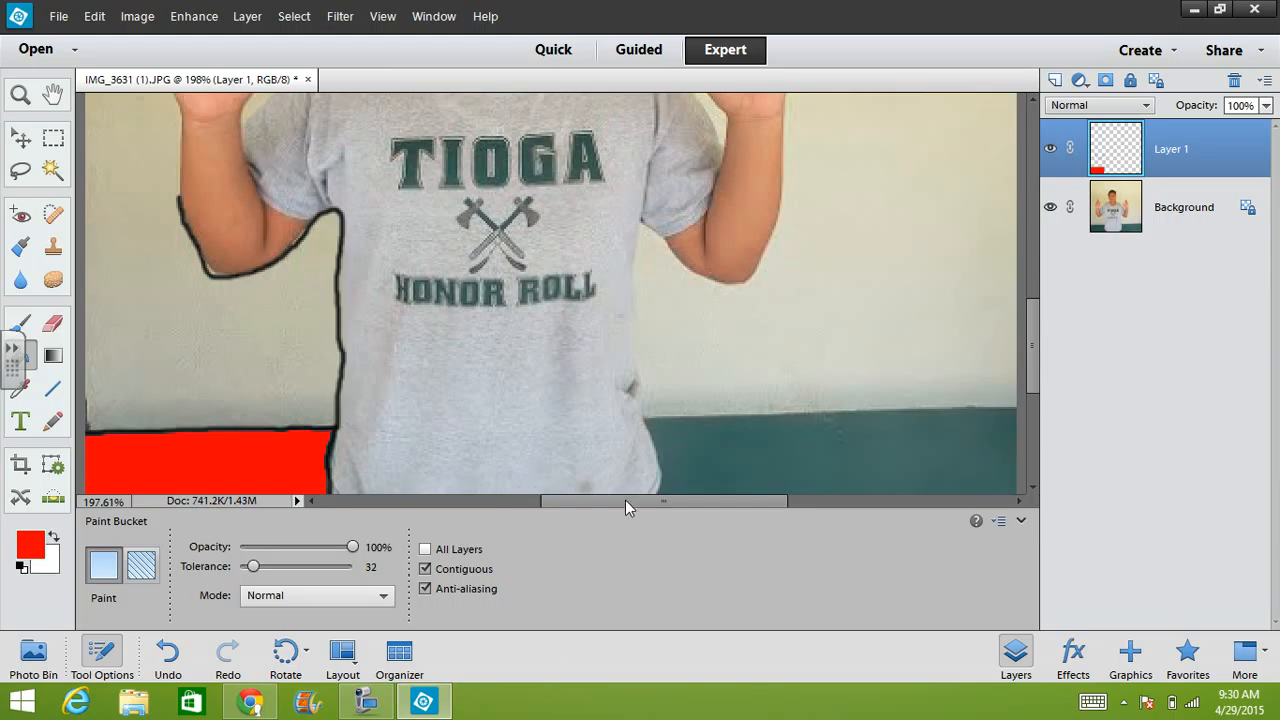
drag(625, 500, 603, 501)
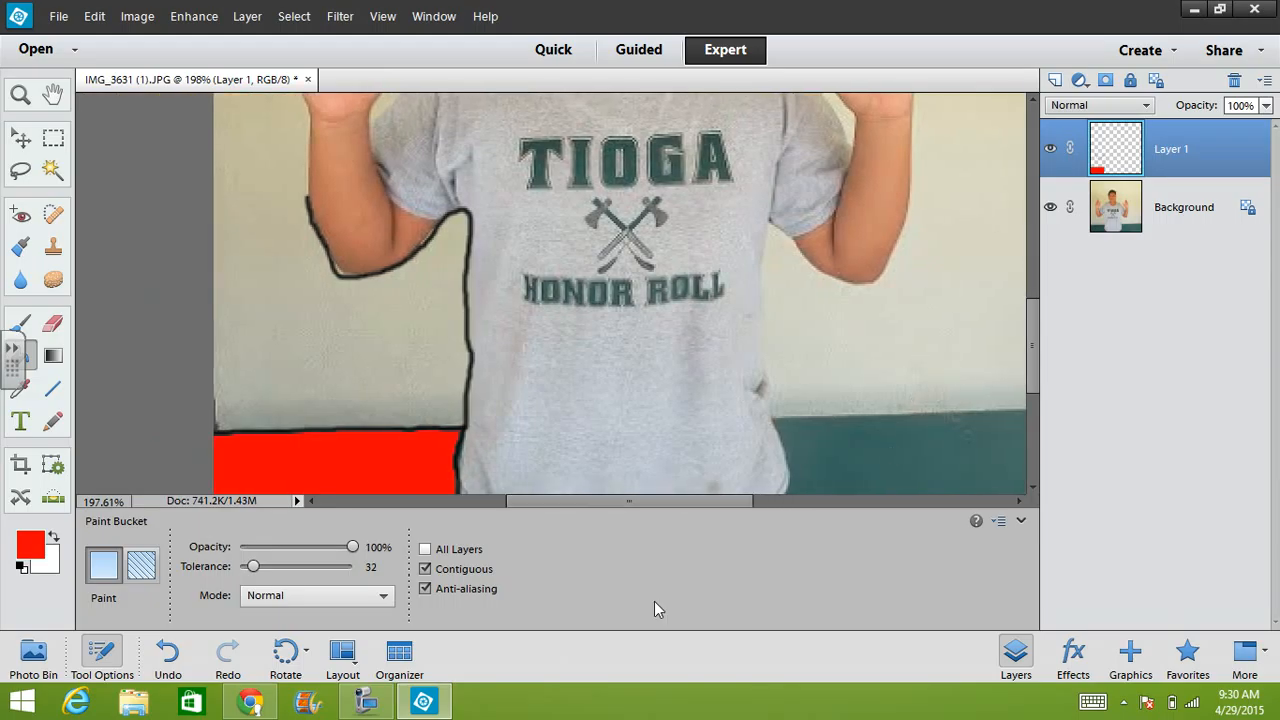
click(366, 703)
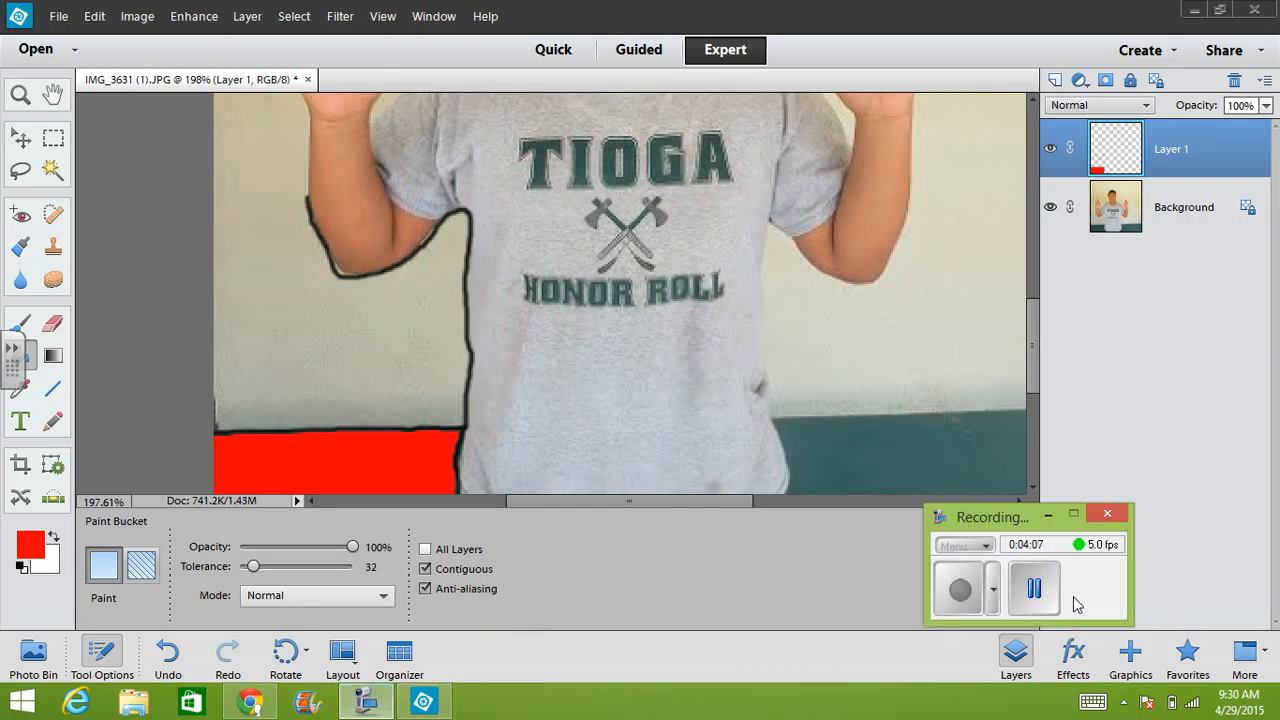